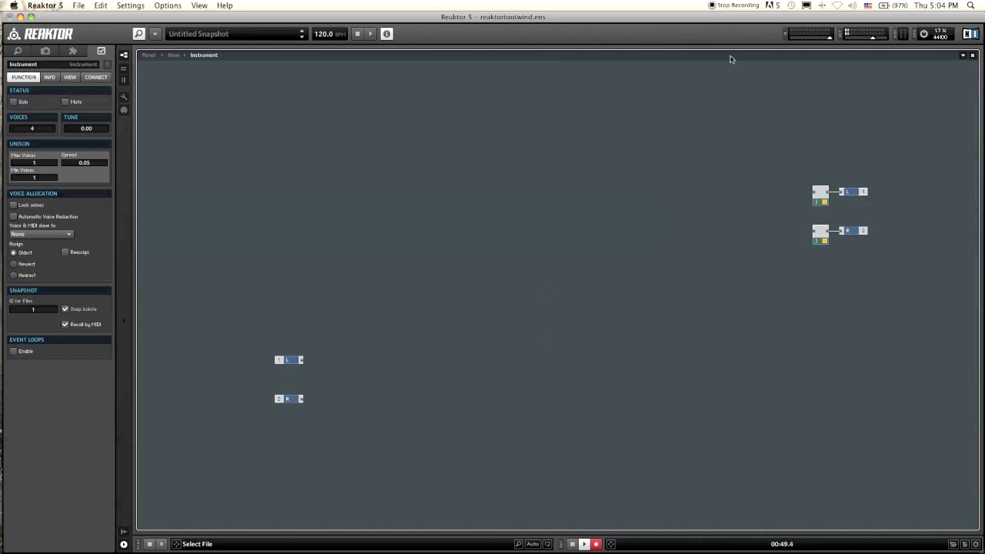
# Step: Move the L and R input modules to the upper left of the instrument structure
pyautogui.moveTo(297, 275); pyautogui.dragTo(356, 433)
pyautogui.moveTo(281, 359); pyautogui.dragTo(223, 201)
pyautogui.doubleClick(278, 210)
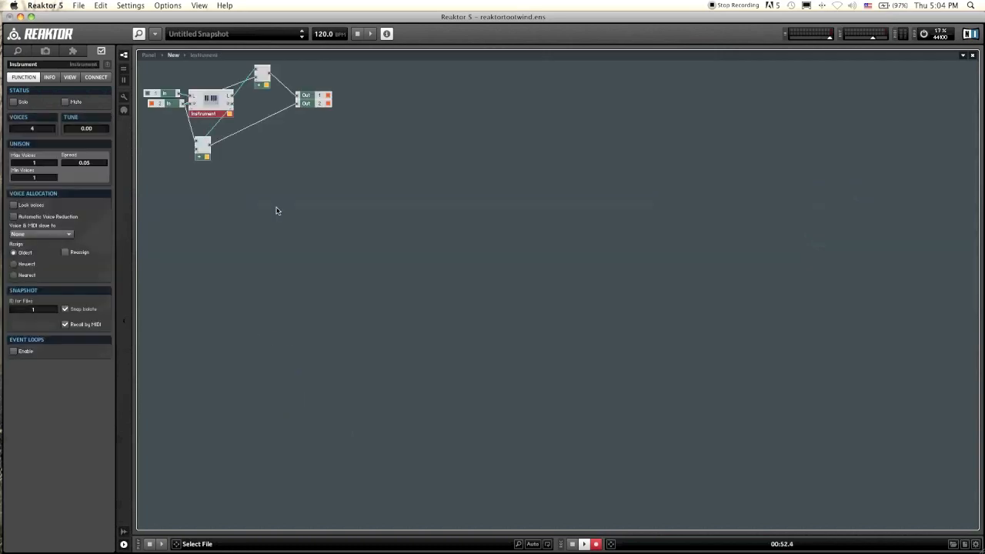
pyautogui.doubleClick(212, 103)
pyautogui.moveTo(238, 136); pyautogui.dragTo(229, 156)
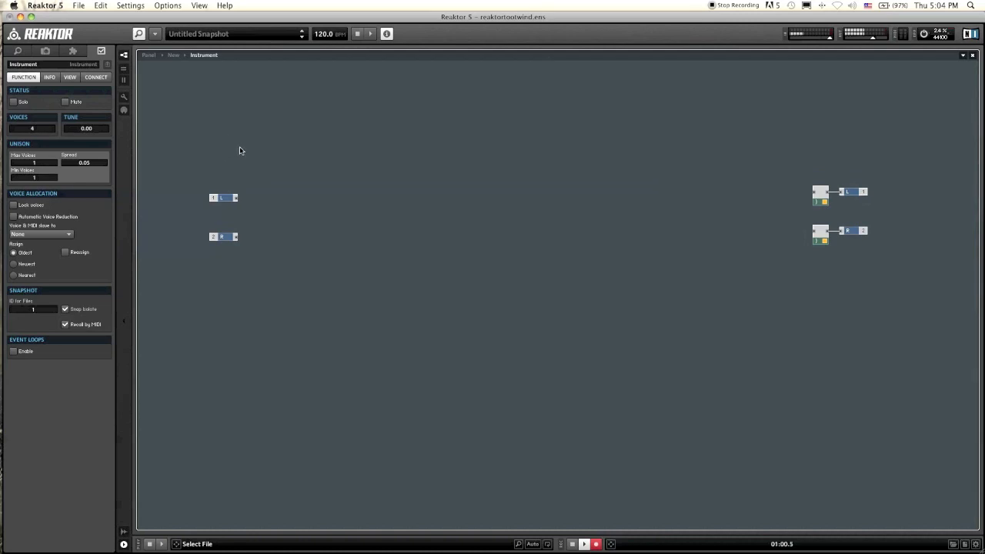
pyautogui.moveTo(195, 141); pyautogui.dragTo(208, 186)
pyautogui.click(231, 205)
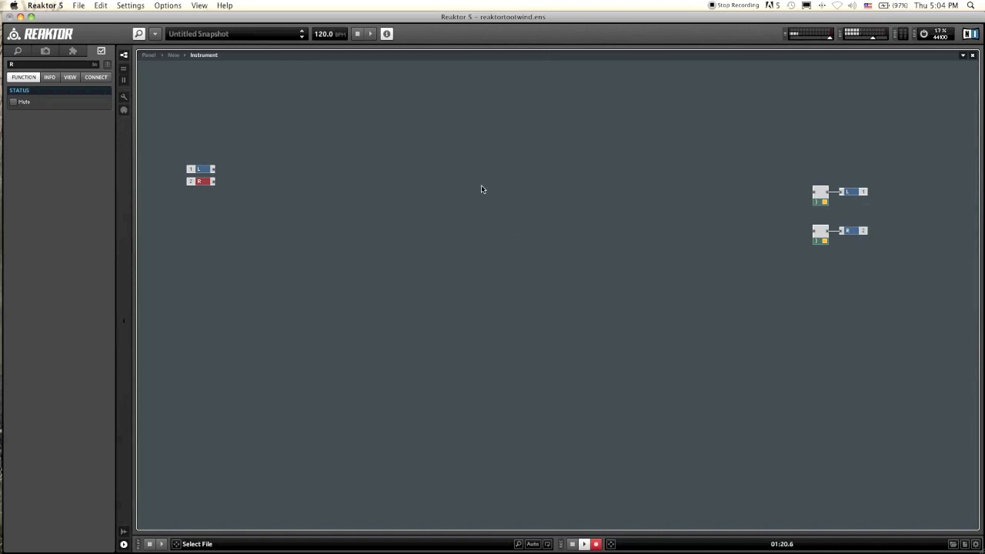
# Step: Insert a Geiger oscillator module beside the input modules and read its input port descriptions
pyautogui.click(362, 173)
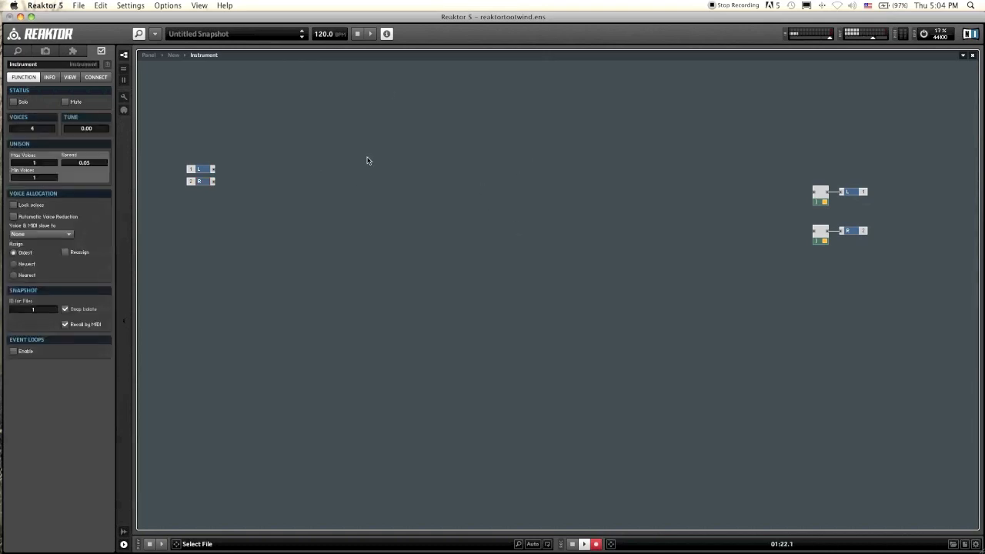
pyautogui.rightClick(278, 166)
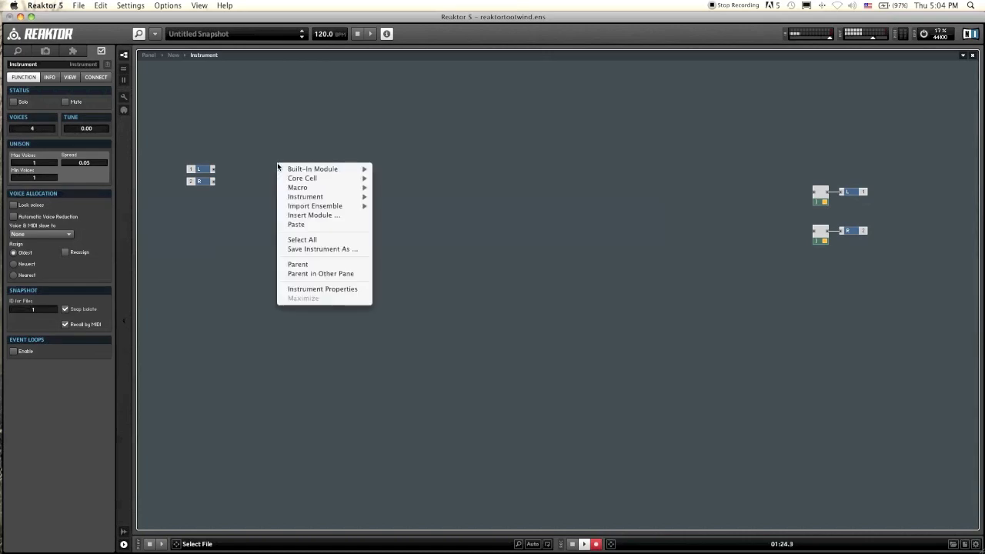
pyautogui.moveTo(294, 171)
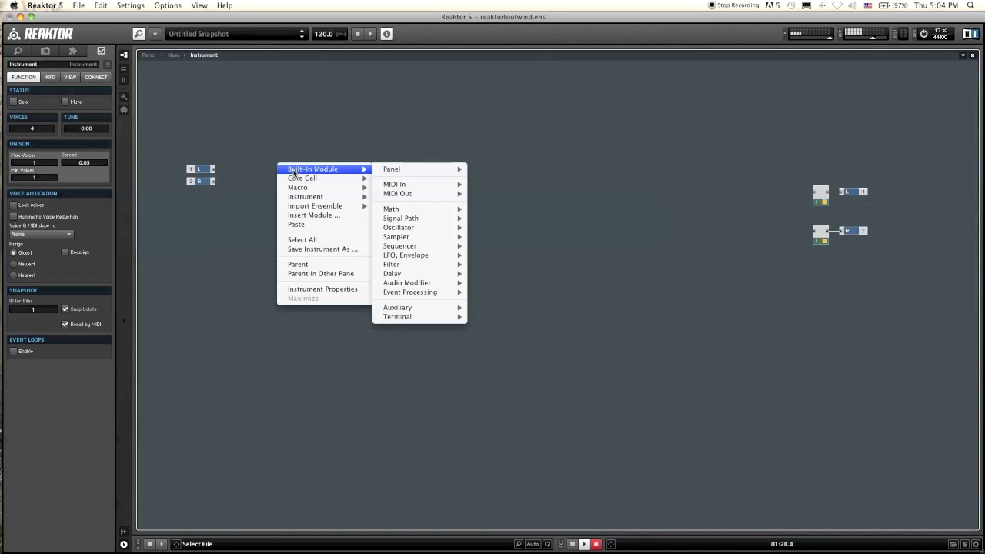
pyautogui.moveTo(431, 227)
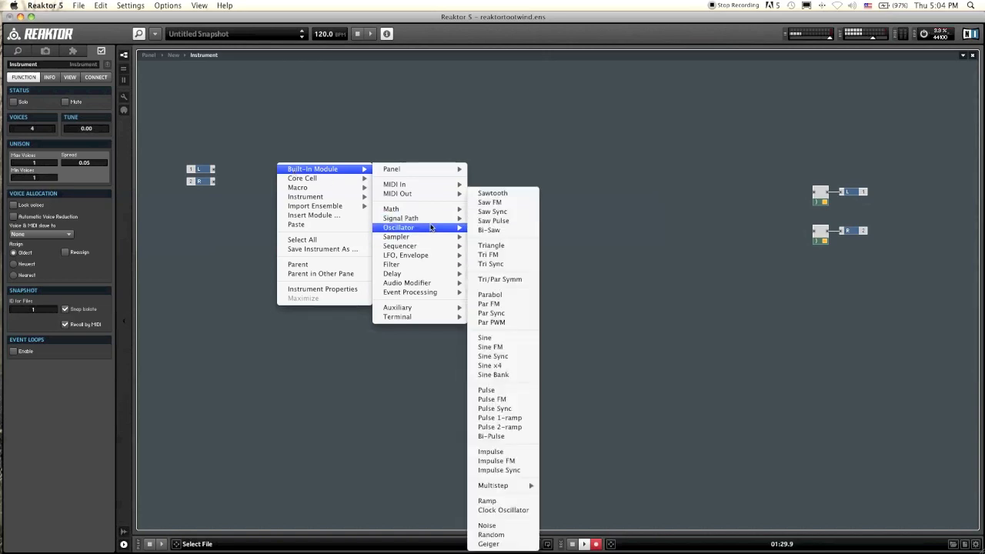
pyautogui.click(487, 544)
pyautogui.moveTo(308, 176); pyautogui.dragTo(318, 213)
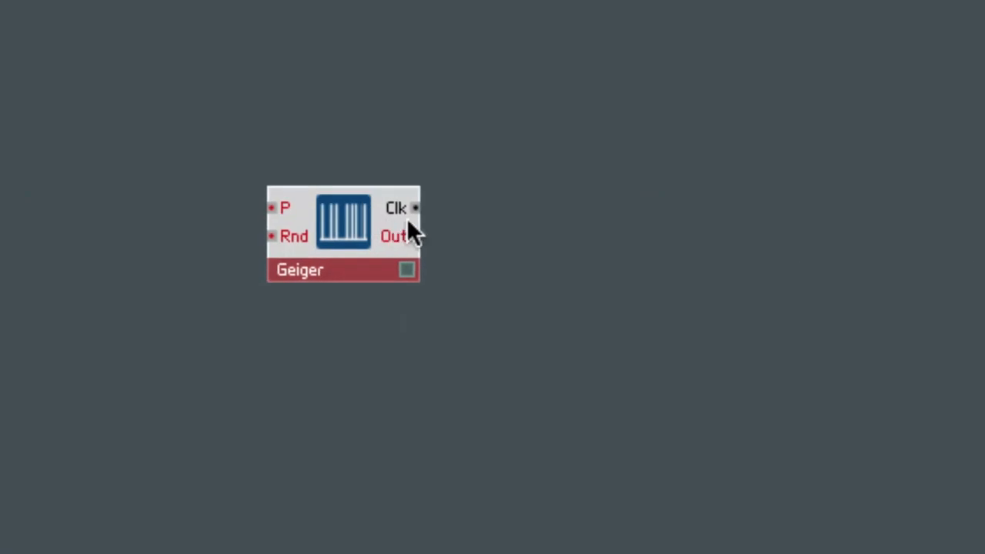
pyautogui.moveTo(408, 206)
pyautogui.moveTo(290, 209)
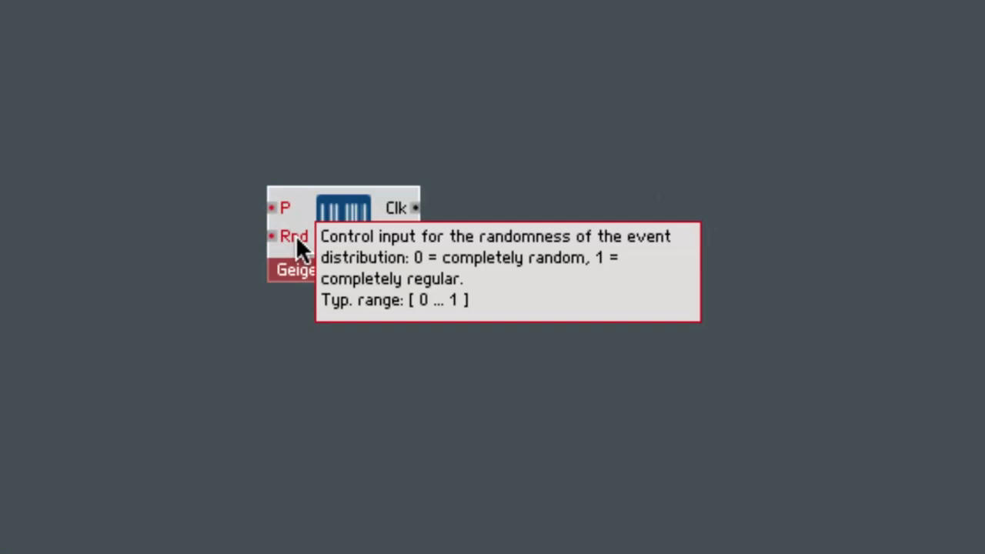
pyautogui.click(601, 219)
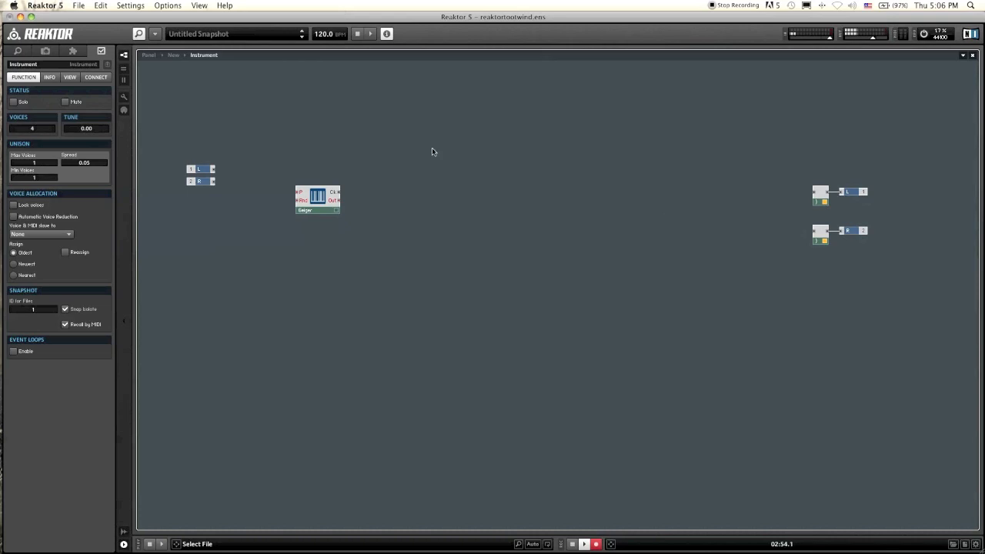
# Step: Shift the Geiger module slightly to the left
pyautogui.moveTo(312, 184)
pyautogui.mouseDown()
pyautogui.moveTo(314, 168)
pyautogui.moveTo(310, 186)
pyautogui.moveTo(297, 183)
pyautogui.mouseUp()
pyautogui.click(361, 205)
pyautogui.click(341, 178)
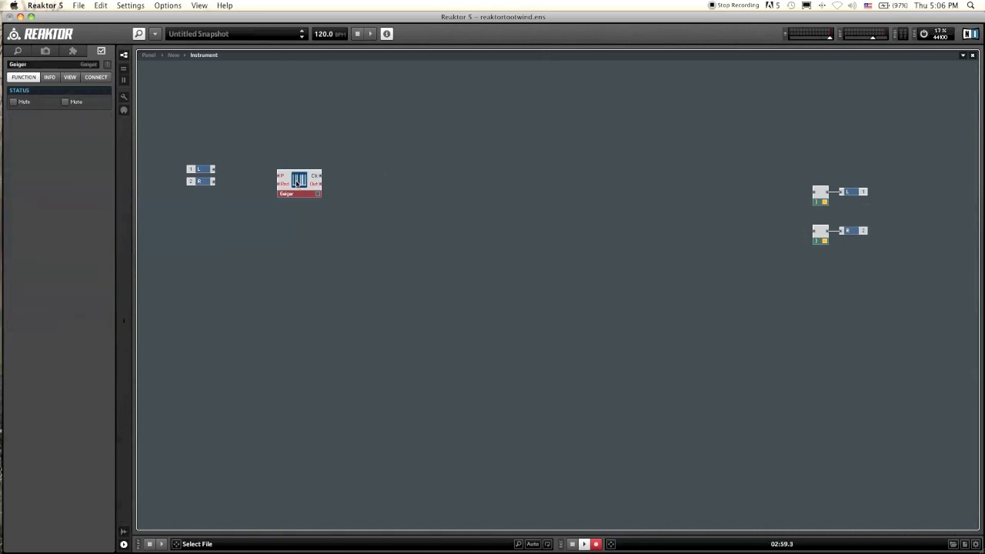
pyautogui.rightClick(441, 170)
pyautogui.click(441, 153)
# Step: Insert a Triangle oscillator module to the right of the Geiger module
pyautogui.rightClick(560, 182)
pyautogui.moveTo(597, 187)
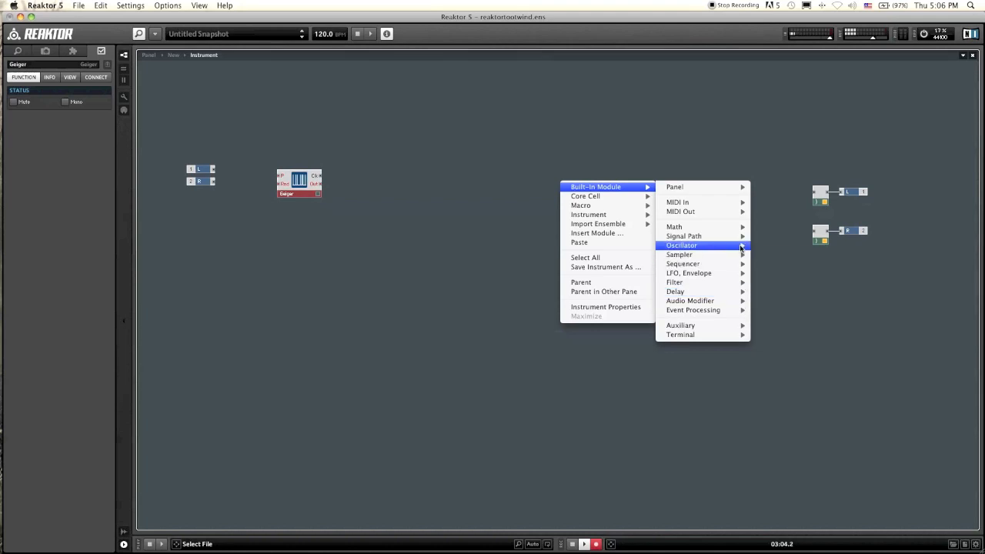
pyautogui.moveTo(724, 245)
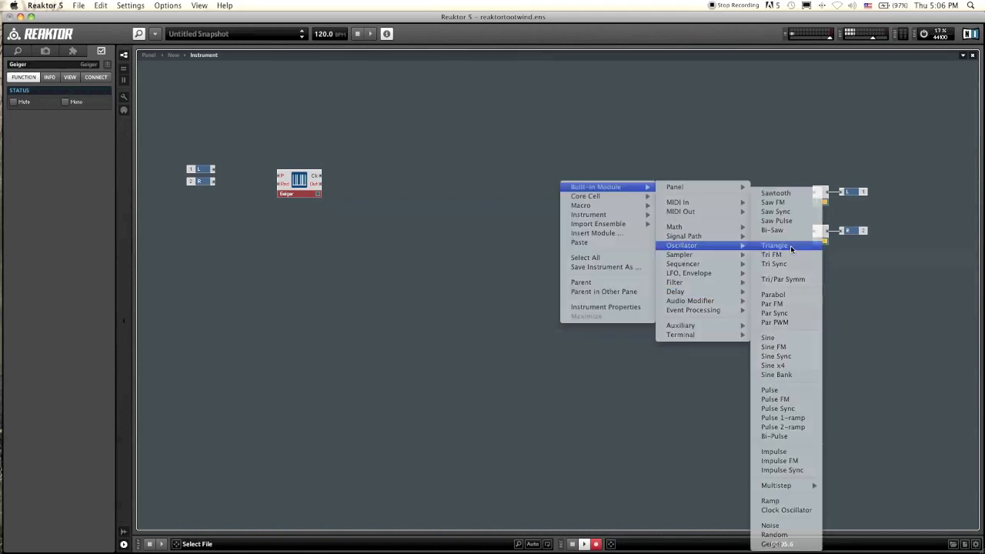
pyautogui.click(790, 245)
pyautogui.moveTo(587, 193); pyautogui.dragTo(610, 187)
pyautogui.click(569, 213)
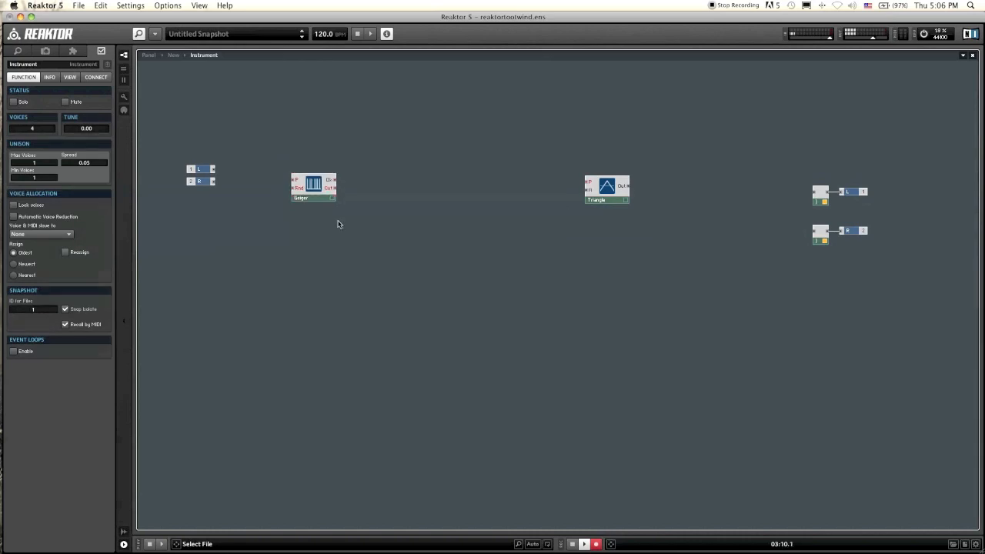
# Step: Move the Geiger module slightly to the right to make room for its input controls
pyautogui.click(291, 184)
pyautogui.moveTo(291, 184); pyautogui.dragTo(317, 190)
pyautogui.rightClick(315, 183)
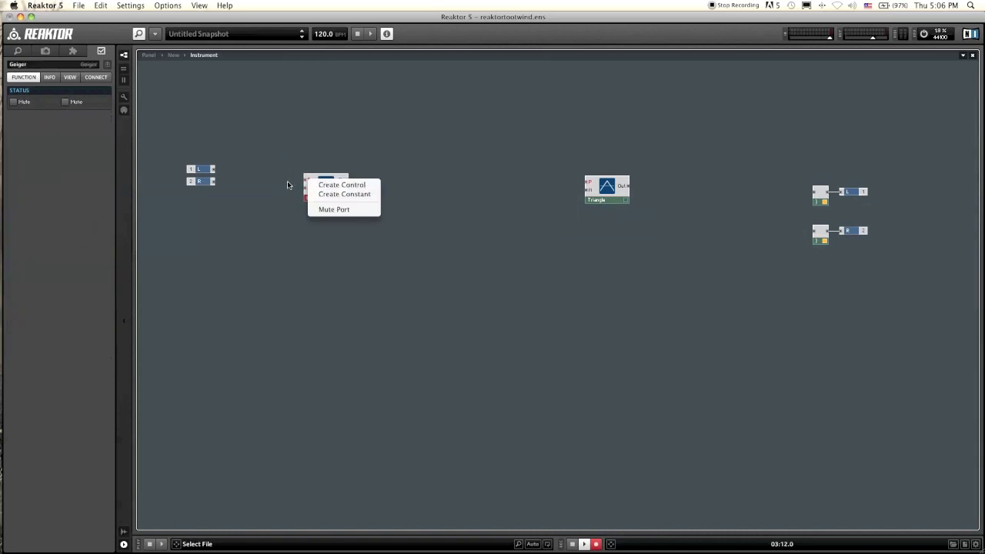
pyautogui.click(286, 183)
# Step: Create controls for the Geiger module's Rnd and P inputs and select the P control
pyautogui.rightClick(310, 189)
pyautogui.click(328, 197)
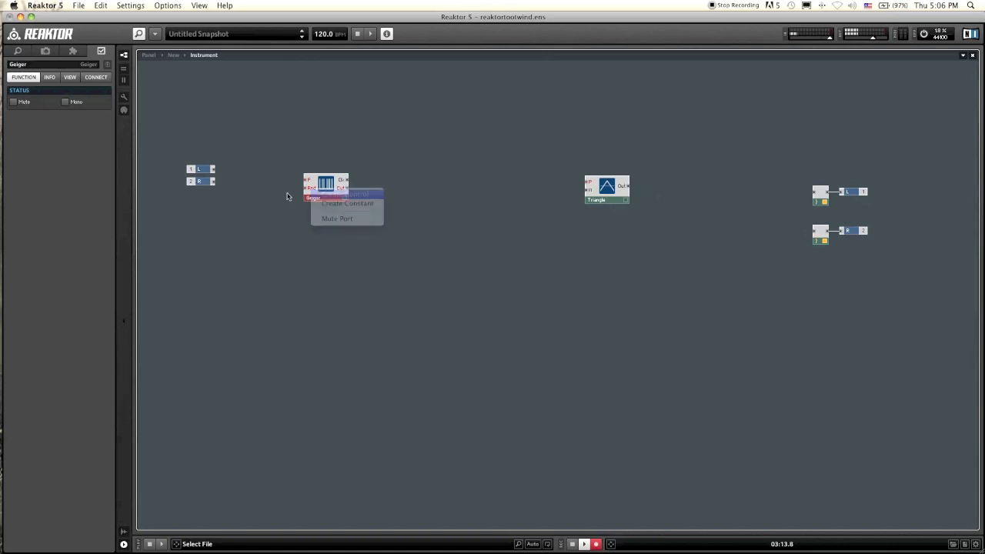
pyautogui.click(289, 203)
pyautogui.rightClick(309, 183)
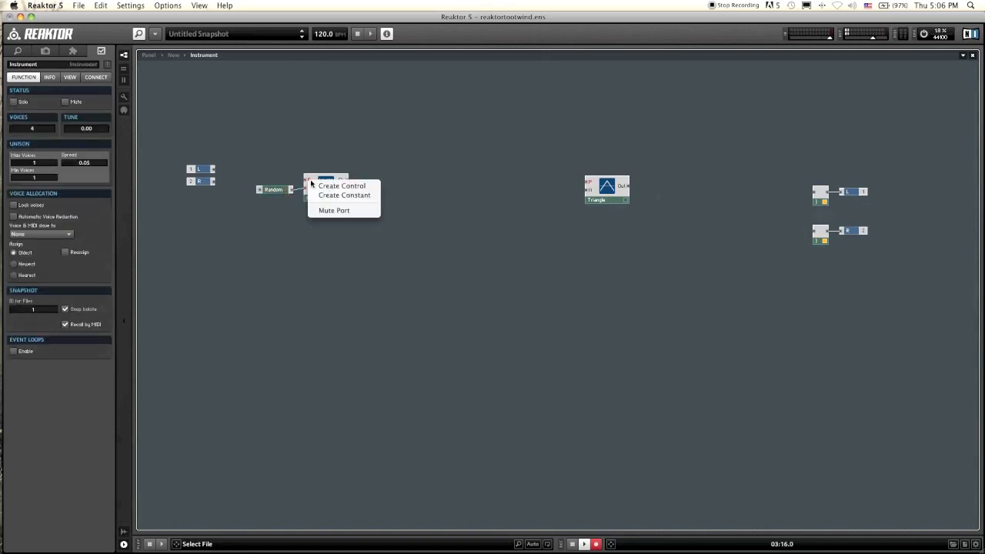
pyautogui.click(321, 187)
pyautogui.click(277, 182)
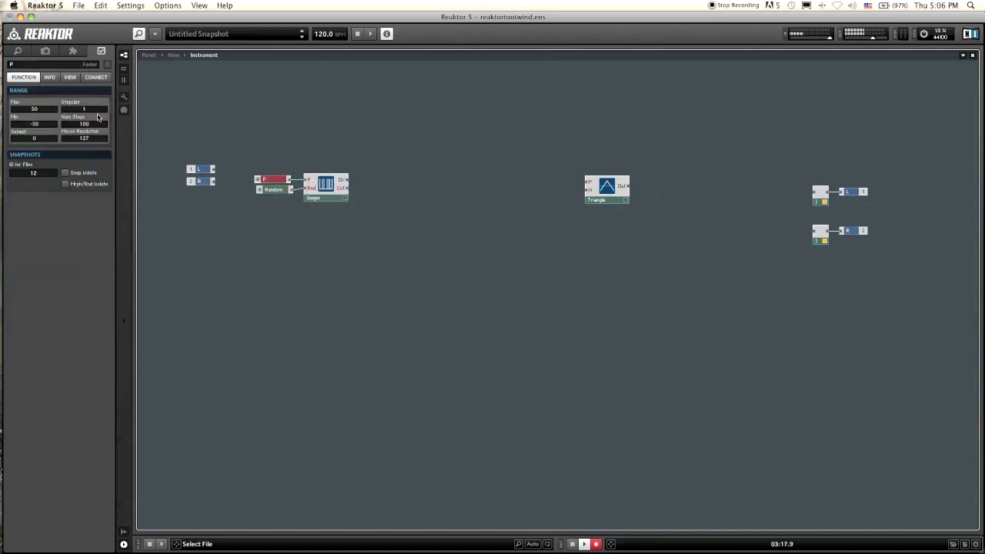
# Step: Rename the P control to Density
pyautogui.click(30, 65)
pyautogui.write('Desity')
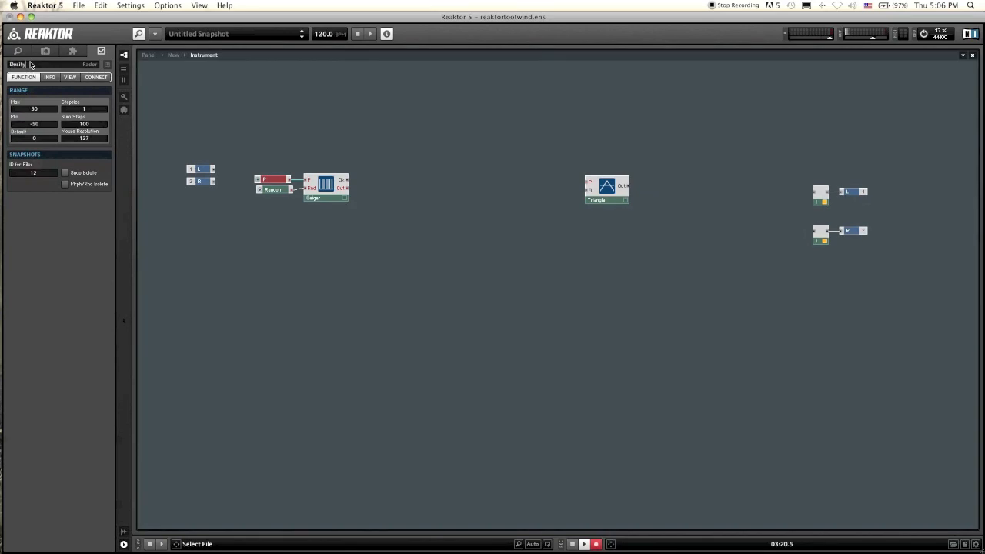
pyautogui.press('Return')
pyautogui.click(35, 65)
pyautogui.write('Density')
pyautogui.press('Return')
# Step: Set the Density control's range to a minimum of -100 and a maximum of 0
pyautogui.doubleClick(36, 123)
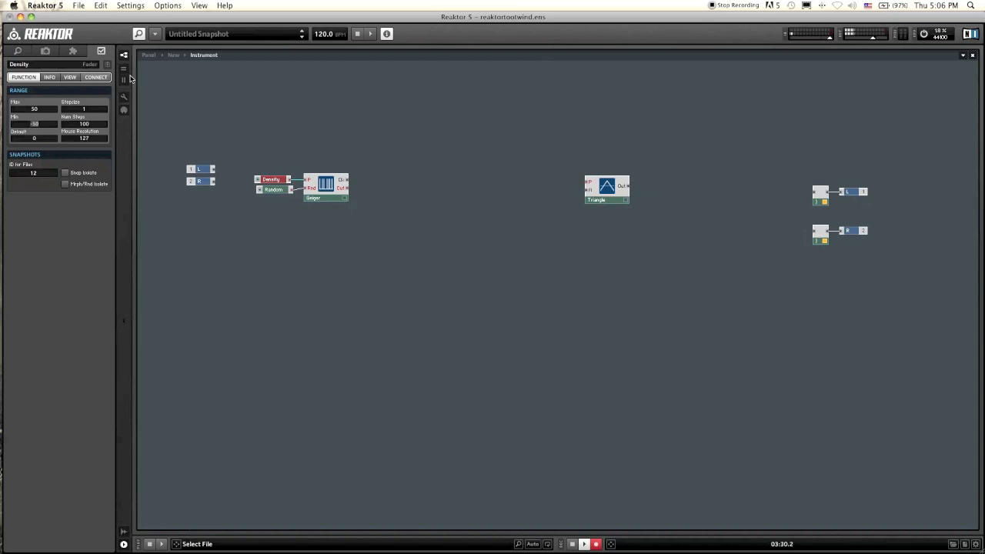
pyautogui.write('-100')
pyautogui.press('Return')
pyautogui.click(34, 108)
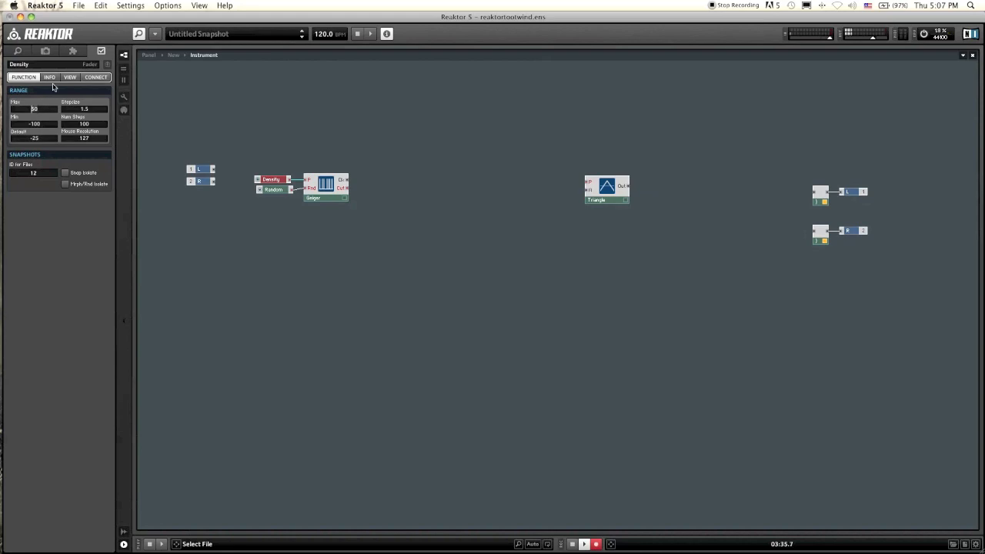
pyautogui.write('0')
pyautogui.press('Return')
# Step: Tidy the positions of the Random and Density controls and move the Triangle module slightly left
pyautogui.click(273, 190)
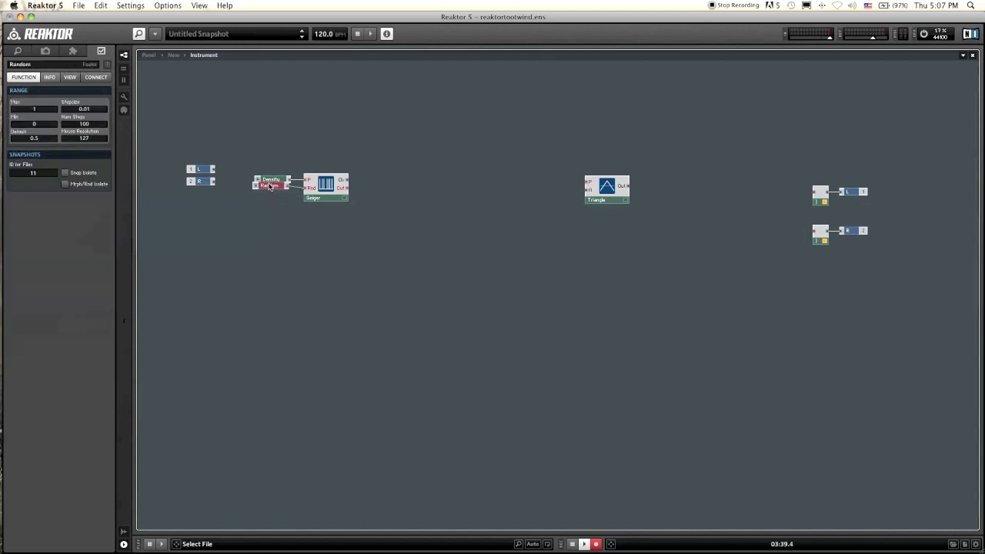
pyautogui.moveTo(272, 190); pyautogui.dragTo(274, 189)
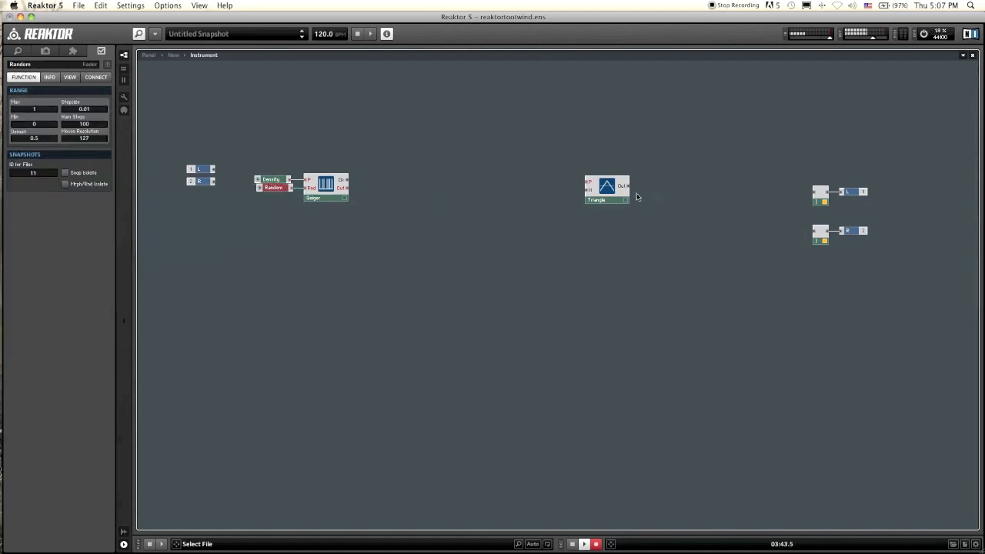
pyautogui.moveTo(608, 188); pyautogui.dragTo(652, 192)
pyautogui.click(593, 206)
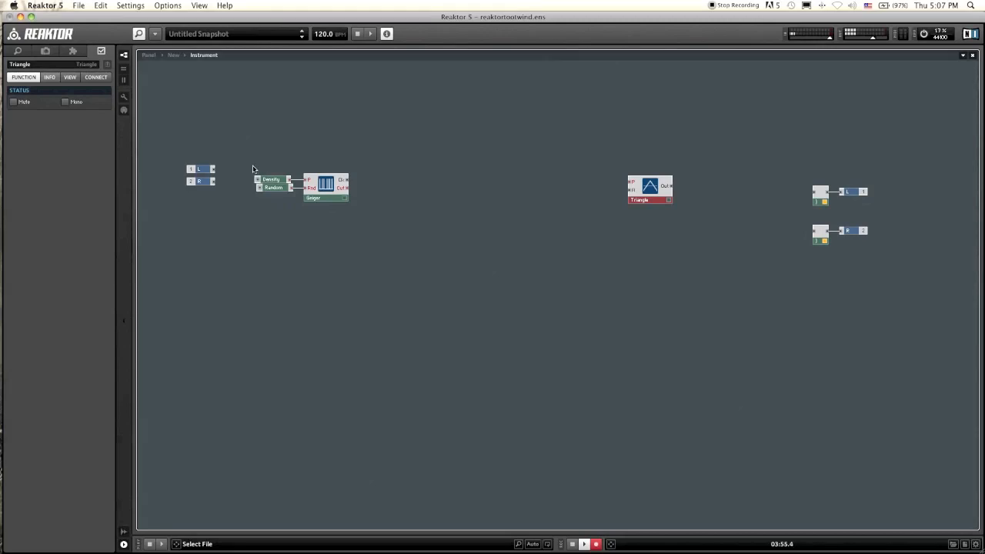
pyautogui.moveTo(273, 180); pyautogui.dragTo(276, 180)
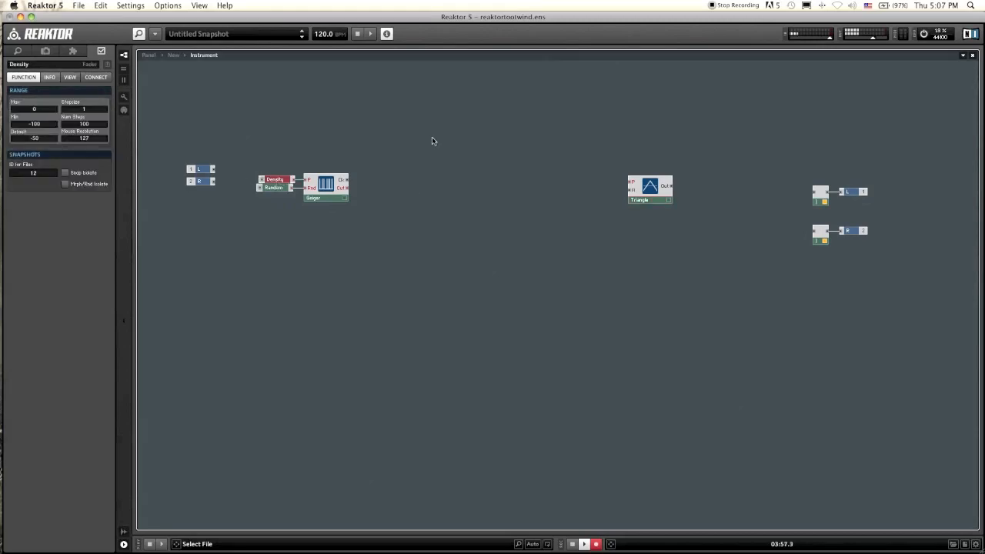
pyautogui.click(646, 189)
pyautogui.moveTo(647, 189); pyautogui.dragTo(599, 199)
pyautogui.click(497, 194)
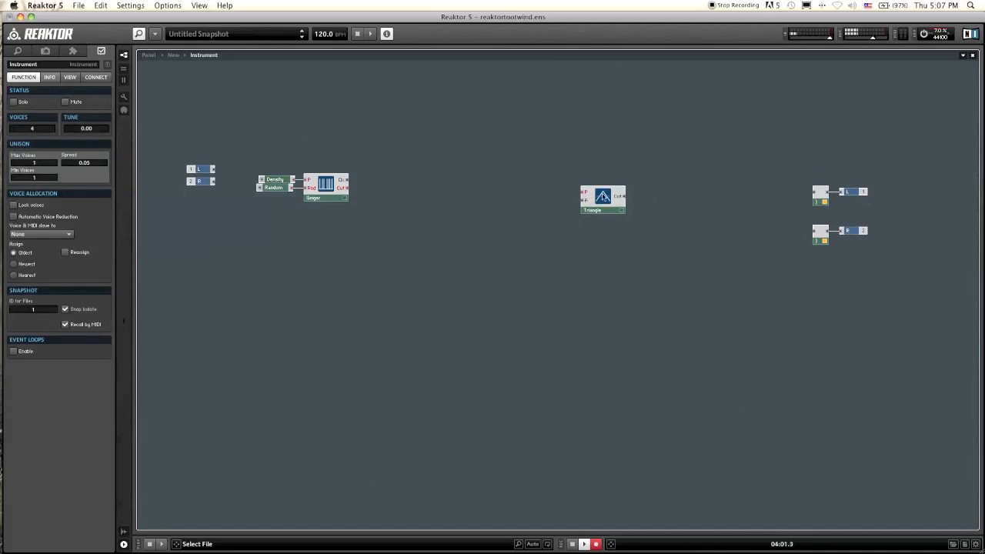
pyautogui.moveTo(607, 192); pyautogui.dragTo(599, 187)
pyautogui.click(680, 189)
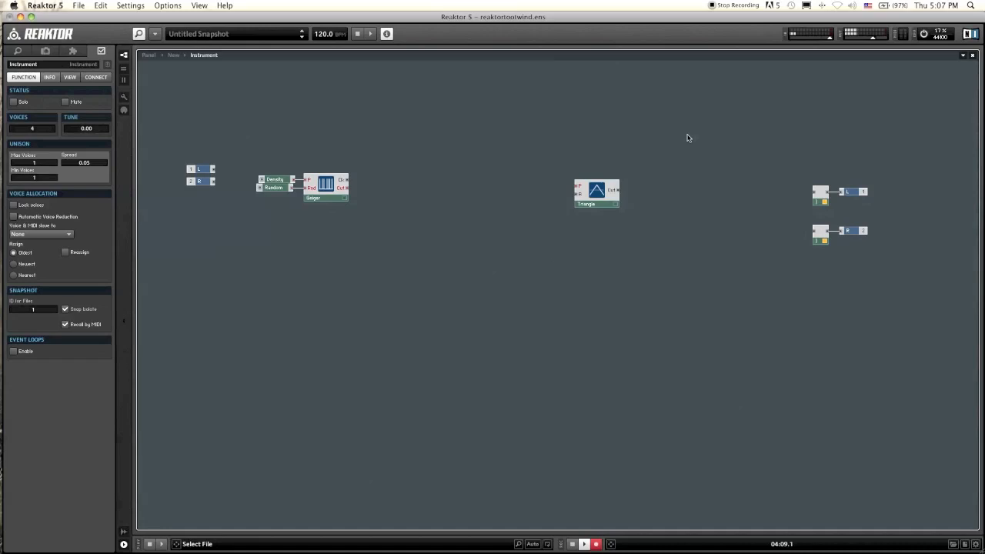
pyautogui.moveTo(282, 188); pyautogui.dragTo(285, 190)
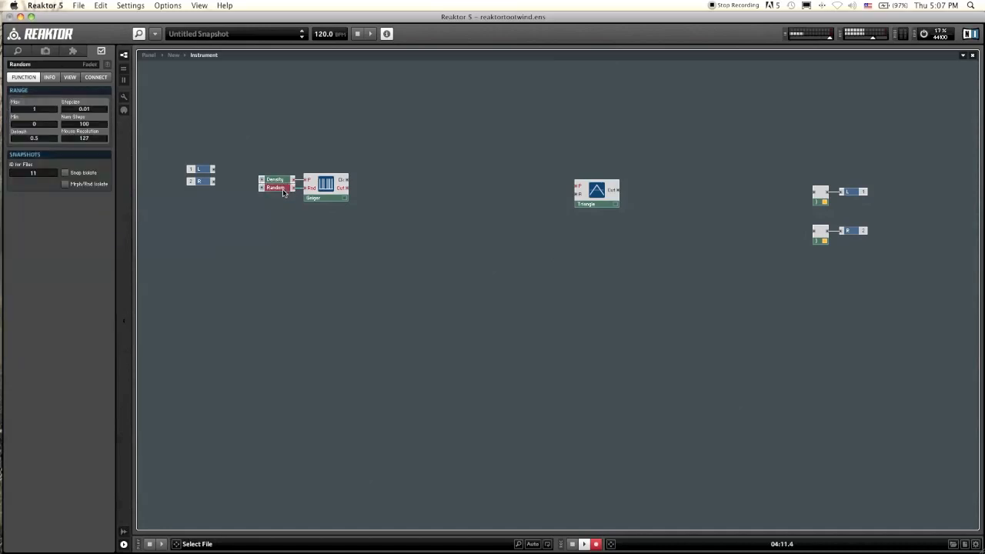
pyautogui.moveTo(269, 234); pyautogui.dragTo(263, 150)
pyautogui.click(403, 175)
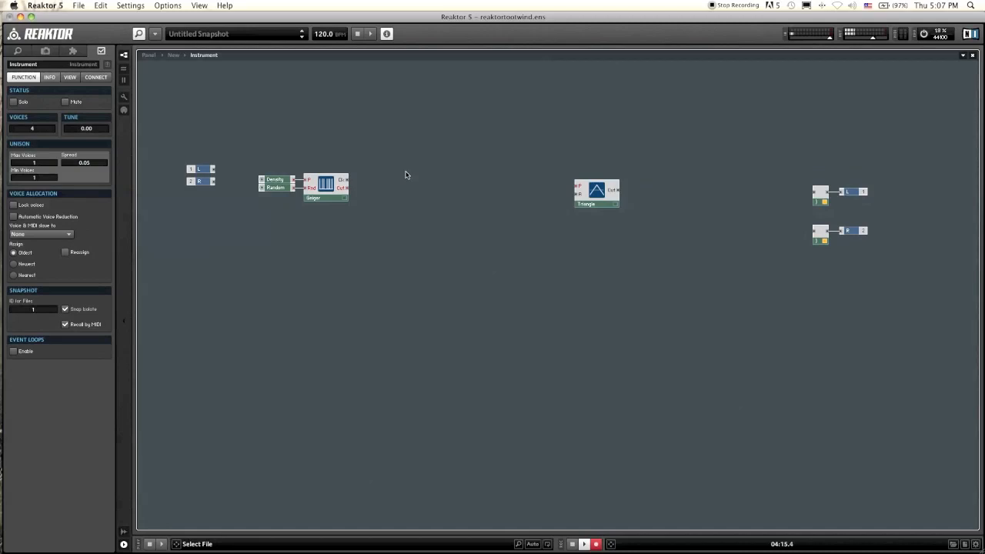
# Step: Insert a Selector/Scanner module between the Geiger and Triangle modules and read its description
pyautogui.rightClick(425, 185)
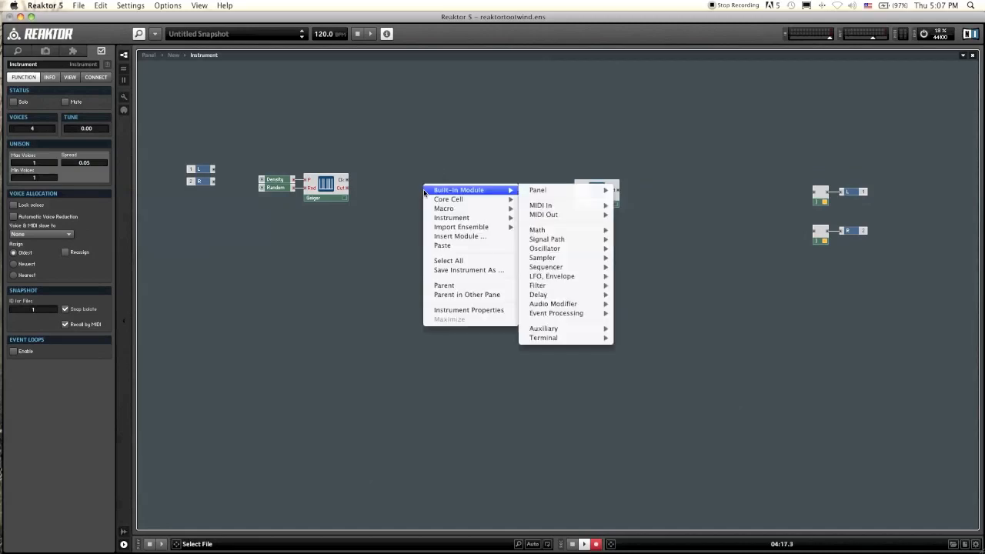
pyautogui.moveTo(500, 191)
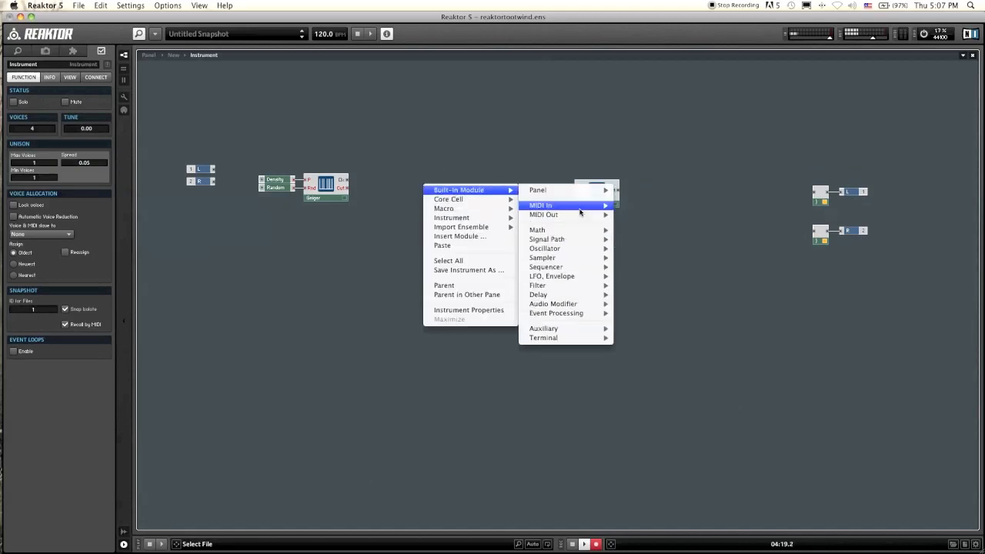
pyautogui.moveTo(585, 313)
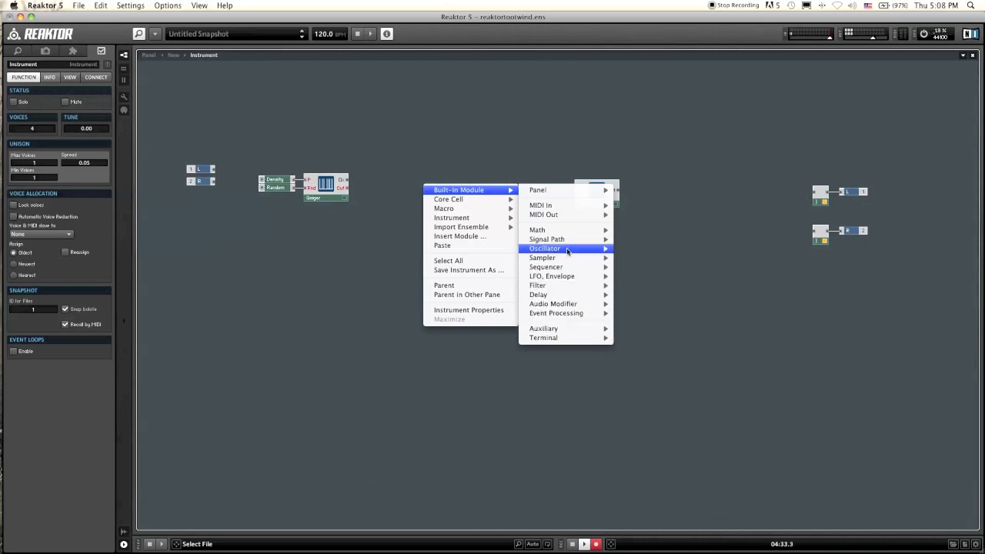
pyautogui.moveTo(577, 241)
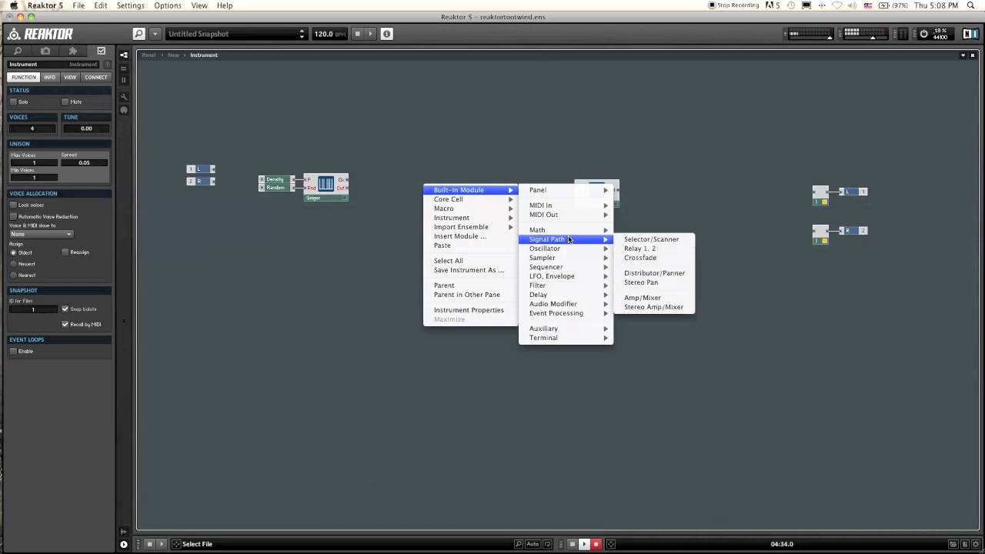
pyautogui.click(651, 239)
pyautogui.moveTo(441, 206); pyautogui.dragTo(487, 208)
pyautogui.click(523, 163)
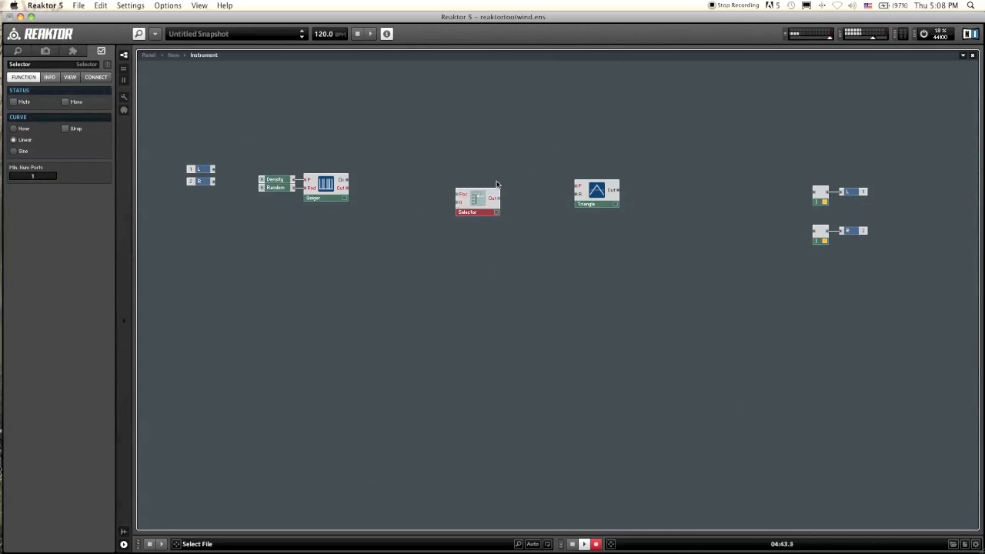
pyautogui.moveTo(459, 209)
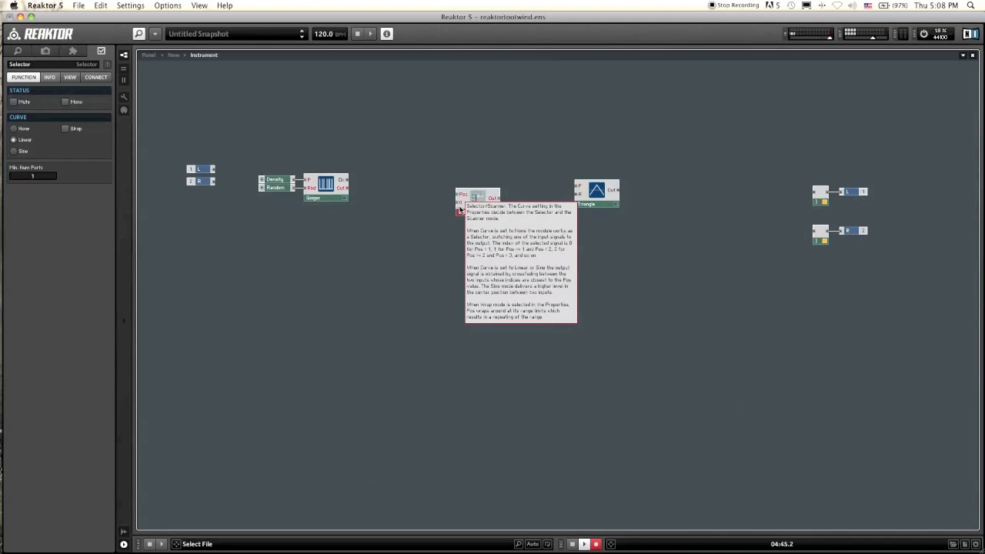
# Step: Connect the Selector's output to the Triangle oscillator's P input and reposition the Selector
pyautogui.click(446, 237)
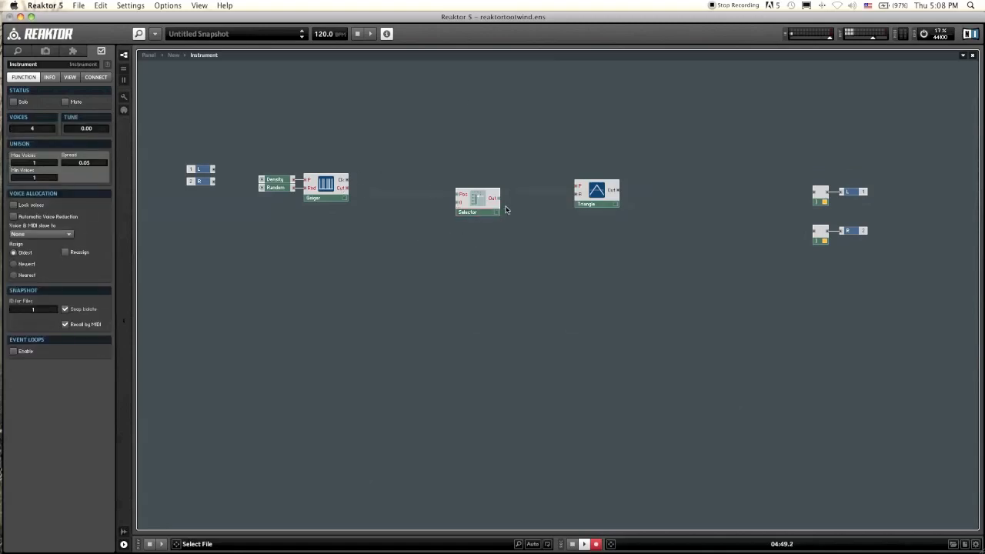
pyautogui.moveTo(497, 198); pyautogui.dragTo(576, 186)
pyautogui.moveTo(477, 202); pyautogui.dragTo(495, 190)
pyautogui.click(542, 146)
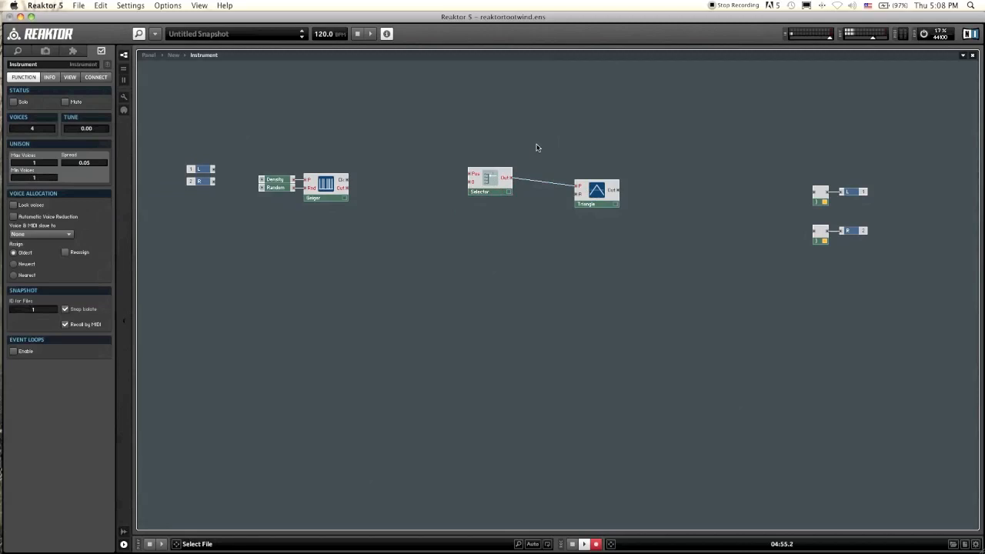
pyautogui.moveTo(494, 182); pyautogui.dragTo(496, 191)
pyautogui.click(520, 202)
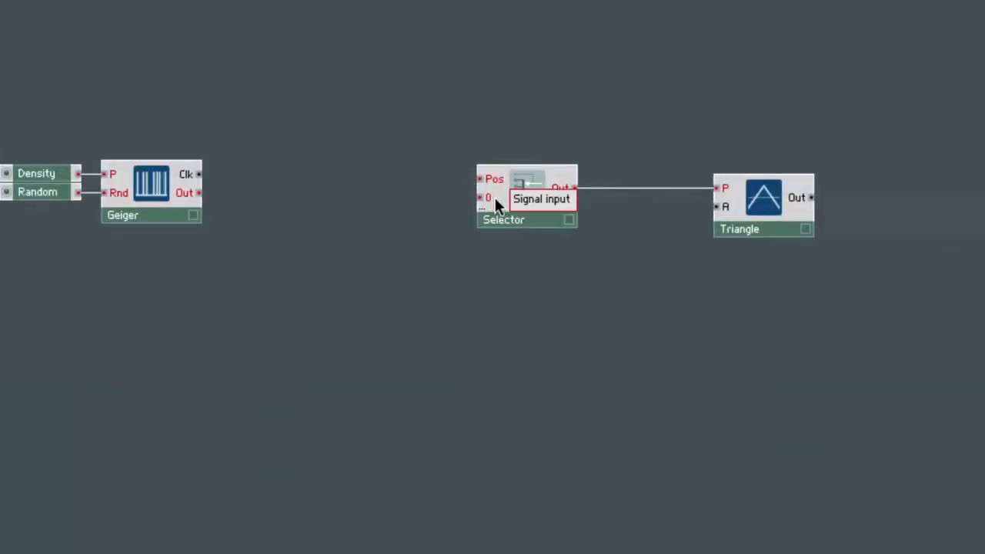
# Step: Create a constant on the Selector's 0 input and set its value to 60
pyautogui.moveTo(494, 182)
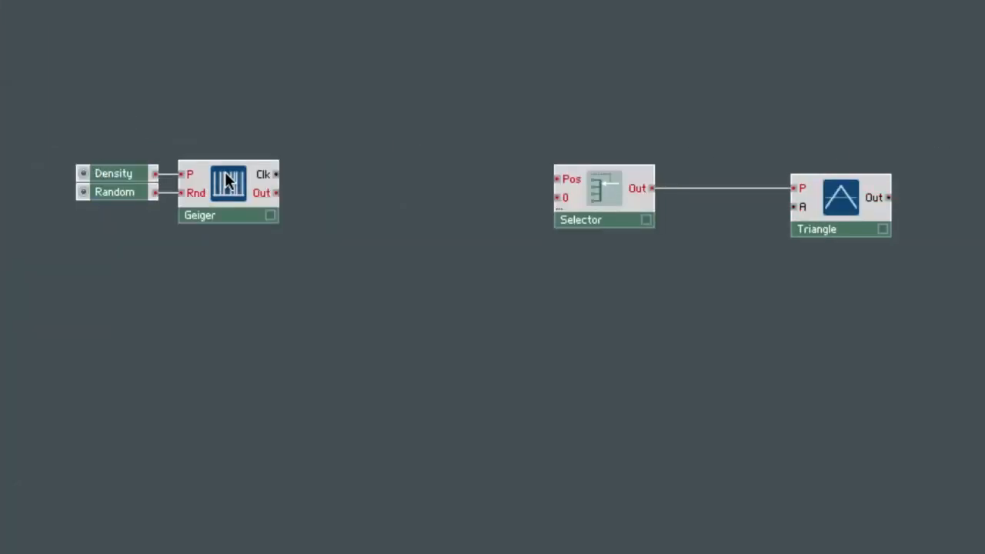
pyautogui.moveTo(564, 184)
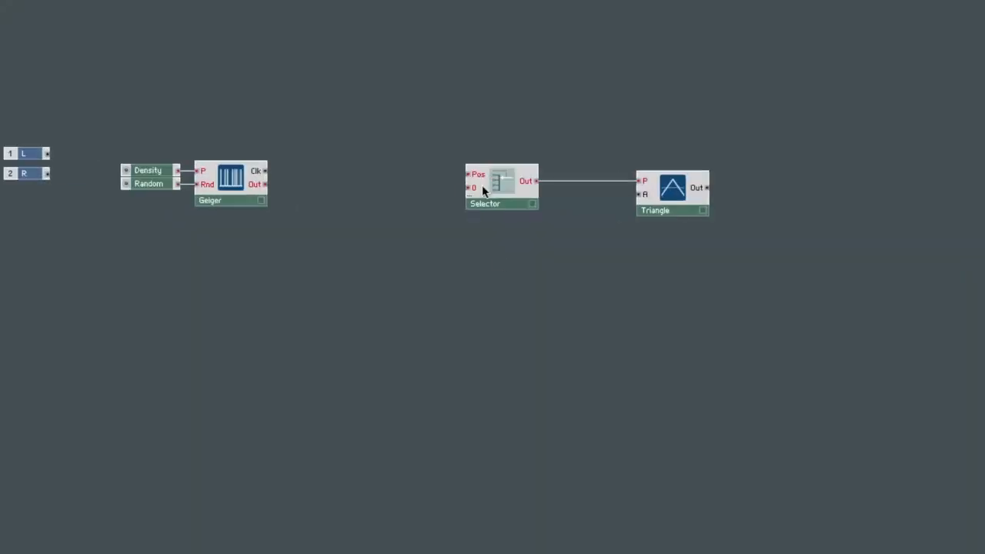
pyautogui.rightClick(473, 190)
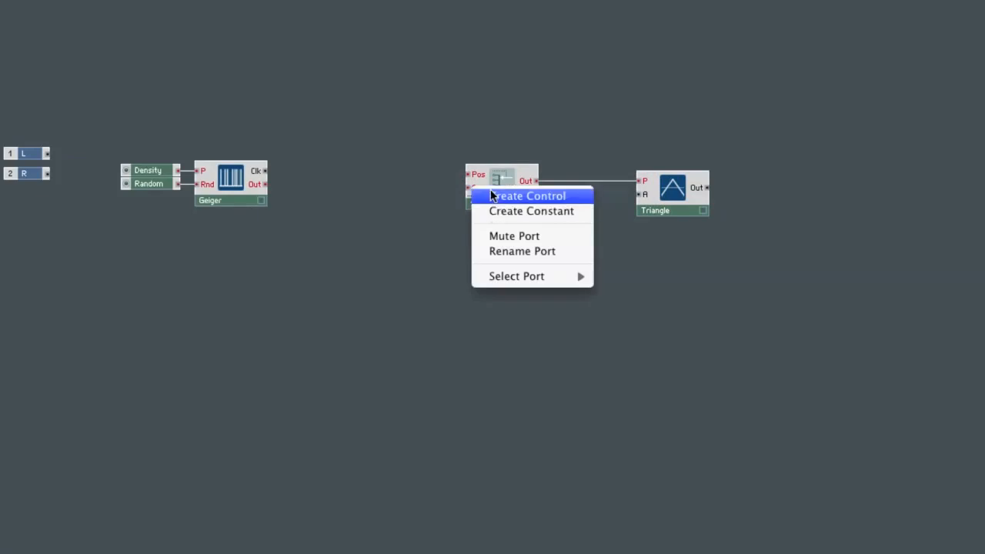
pyautogui.click(495, 212)
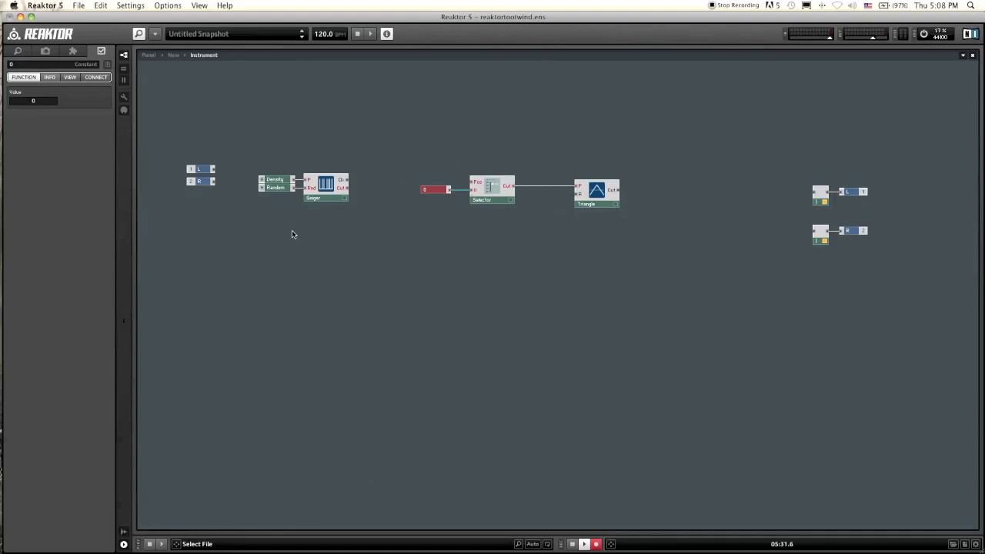
pyautogui.doubleClick(39, 101)
pyautogui.moveTo(457, 276); pyautogui.dragTo(464, 192)
pyautogui.click(448, 208)
pyautogui.click(436, 192)
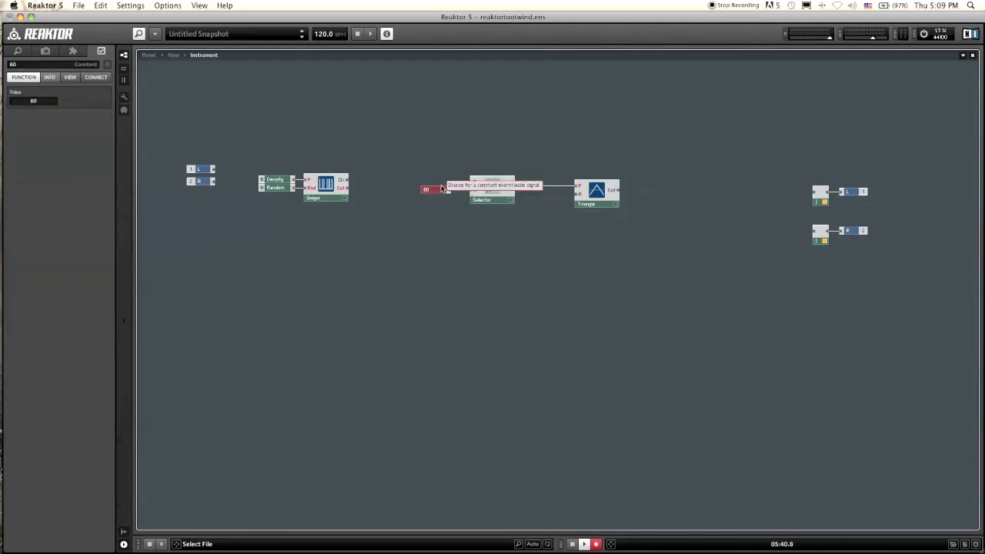
pyautogui.click(444, 256)
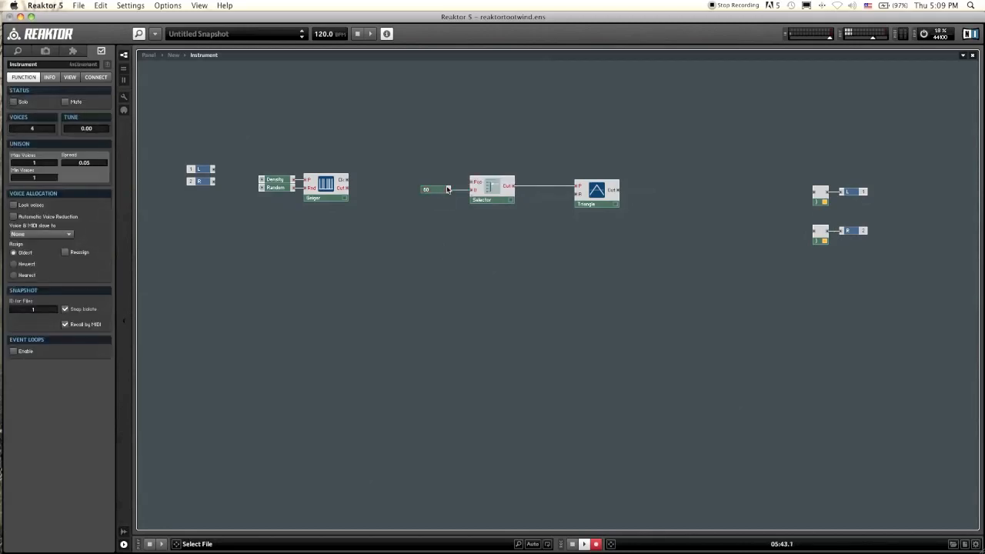
# Step: Add a second constant wired to the Selector's 1 input with the value 62
pyautogui.moveTo(438, 193); pyautogui.dragTo(471, 199)
pyautogui.click(432, 211)
pyautogui.click(431, 201)
pyautogui.click(423, 214)
pyautogui.click(431, 200)
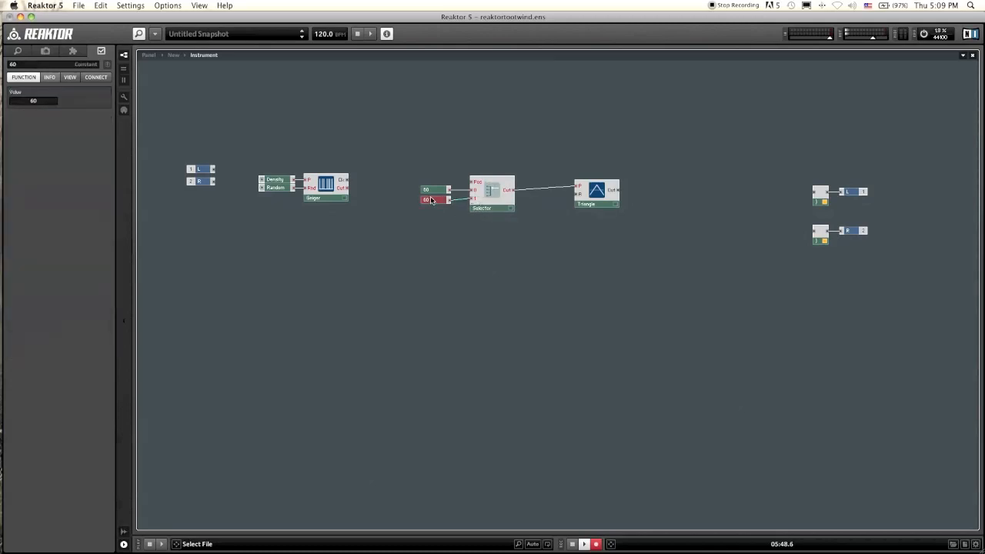
pyautogui.moveTo(433, 200); pyautogui.dragTo(433, 199)
pyautogui.click(432, 208)
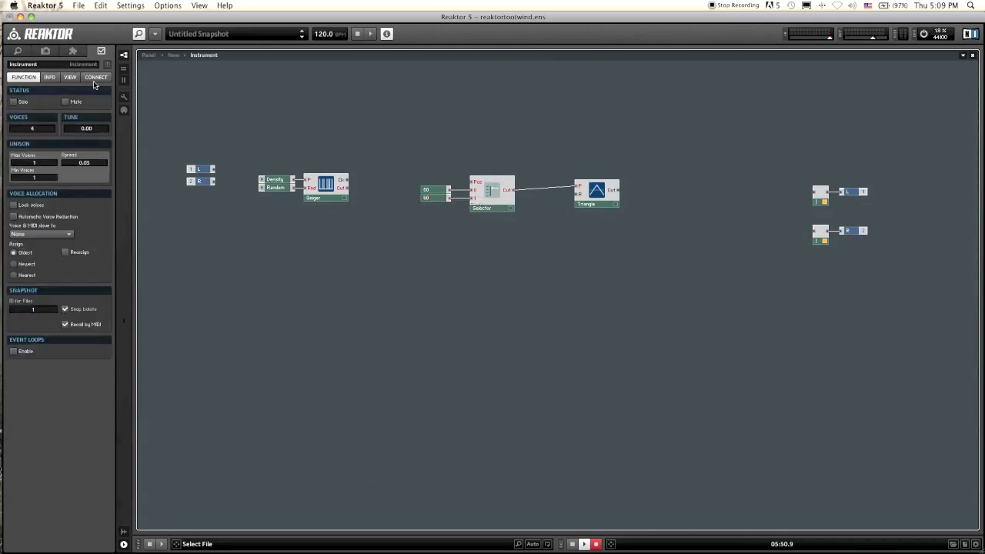
pyautogui.click(430, 197)
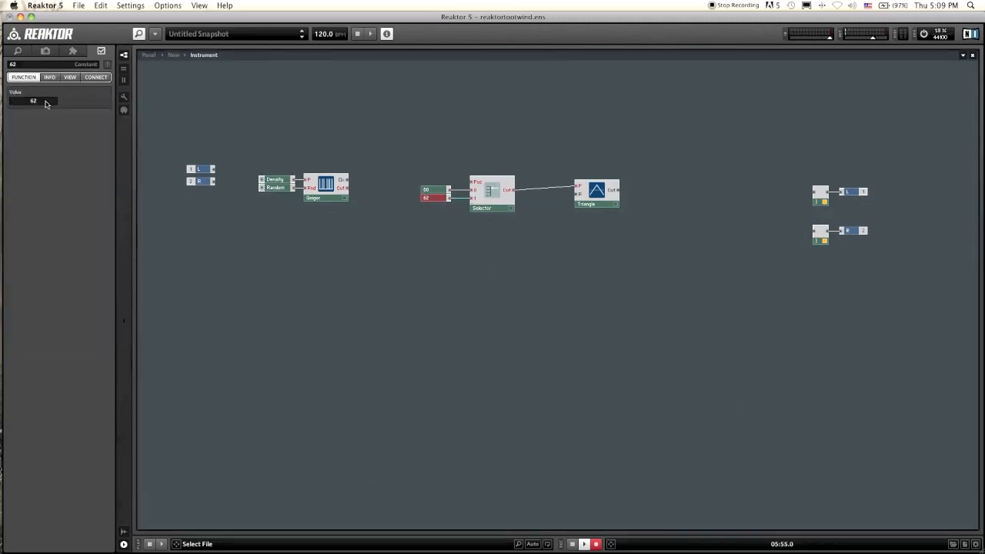
pyautogui.click(431, 198)
# Step: Duplicate the constant repeatedly, giving the copies the values 64, 65, 67, 69, 71 and 73
pyautogui.press('super+d')
pyautogui.doubleClick(54, 101)
pyautogui.write('63')
pyautogui.moveTo(451, 210); pyautogui.dragTo(472, 222)
pyautogui.press('super+d')
pyautogui.click(437, 230)
pyautogui.click(437, 218)
pyautogui.doubleClick(47, 101)
pyautogui.write('64')
pyautogui.press('super+d')
pyautogui.doubleClick(47, 101)
pyautogui.write('66')
pyautogui.click(450, 231)
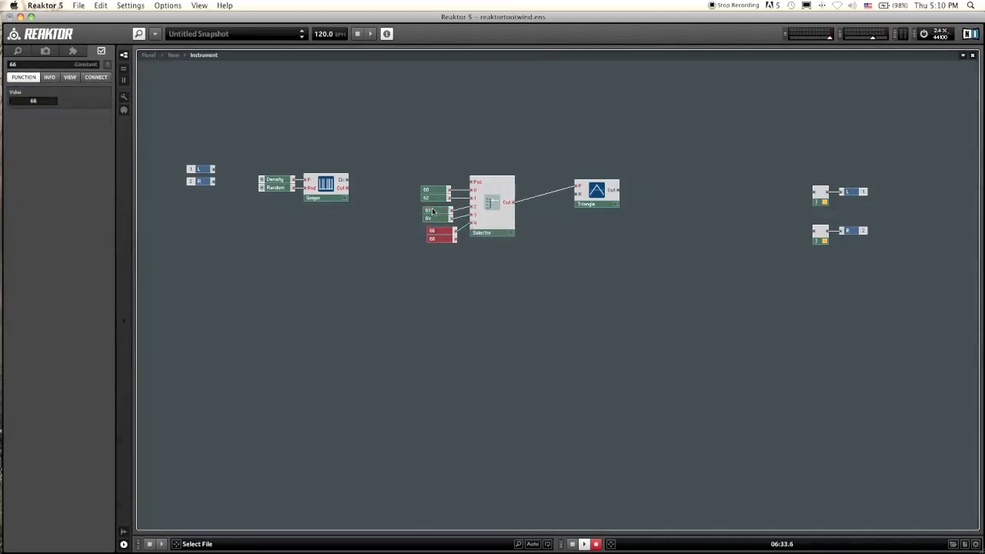
pyautogui.click(437, 231)
pyautogui.doubleClick(47, 101)
pyautogui.write('67')
pyautogui.click(437, 238)
pyautogui.doubleClick(48, 101)
pyautogui.write('69')
pyautogui.press('super+d')
pyautogui.doubleClick(47, 101)
pyautogui.write('71')
pyautogui.click(433, 255)
pyautogui.press('super+d')
pyautogui.doubleClick(48, 100)
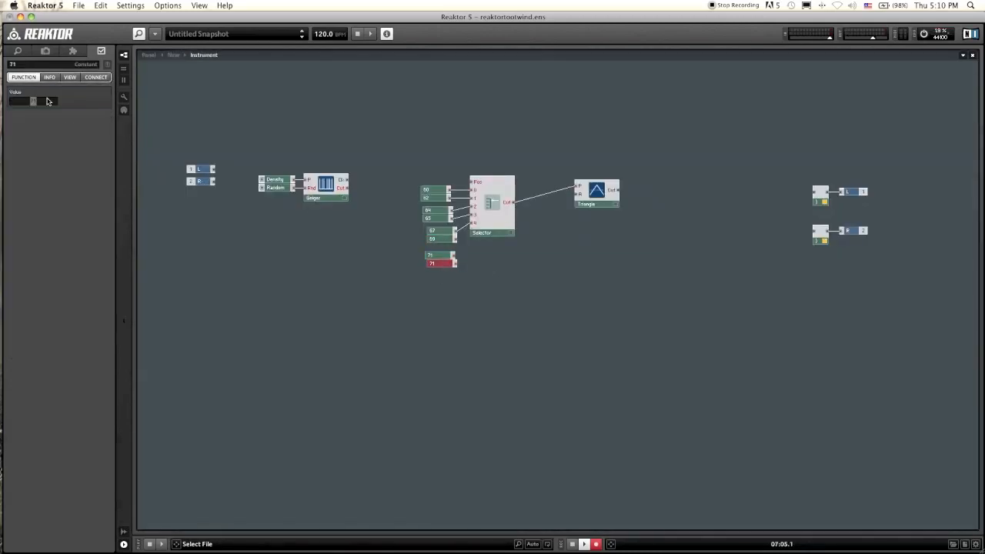
pyautogui.write('73')
# Step: Wire the new constants to the Selector's inputs 2 through 7 and align the column of constants
pyautogui.moveTo(456, 239); pyautogui.dragTo(471, 231)
pyautogui.moveTo(454, 255); pyautogui.dragTo(474, 239)
pyautogui.moveTo(453, 295); pyautogui.dragTo(443, 206)
pyautogui.moveTo(443, 218); pyautogui.dragTo(447, 222)
pyautogui.moveTo(447, 238); pyautogui.dragTo(447, 230)
pyautogui.moveTo(447, 247)
pyautogui.mouseDown()
pyautogui.moveTo(447, 238)
pyautogui.moveTo(449, 247)
pyautogui.mouseUp()
pyautogui.moveTo(447, 238); pyautogui.dragTo(450, 230)
pyautogui.moveTo(447, 223); pyautogui.dragTo(450, 223)
pyautogui.moveTo(443, 213); pyautogui.dragTo(449, 214)
pyautogui.moveTo(443, 206); pyautogui.dragTo(448, 207)
pyautogui.moveTo(441, 190); pyautogui.dragTo(449, 190)
pyautogui.moveTo(441, 198); pyautogui.dragTo(448, 197)
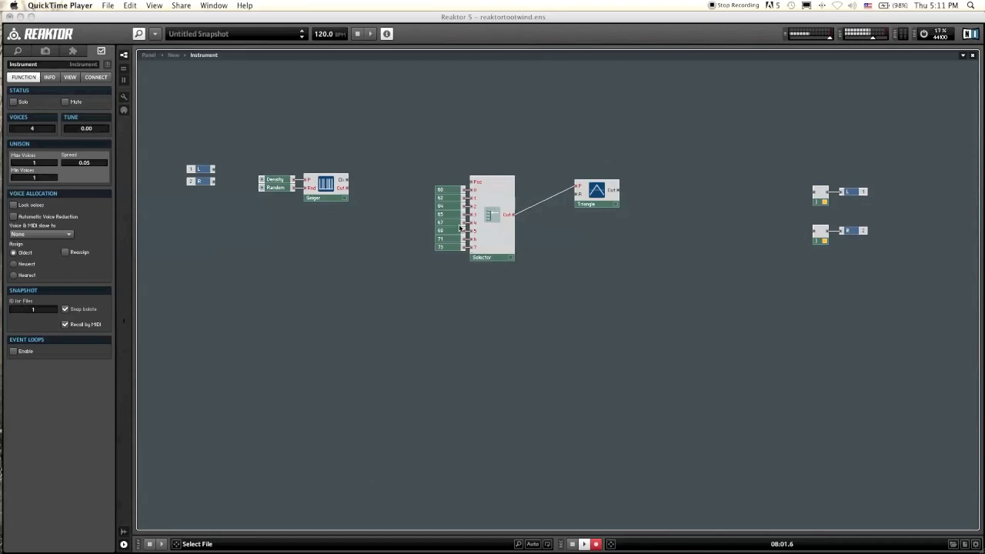
# Step: Move the Triangle module closer, then shift the Selector group and Triangle further right
pyautogui.click(516, 336)
pyautogui.moveTo(594, 192); pyautogui.dragTo(581, 217)
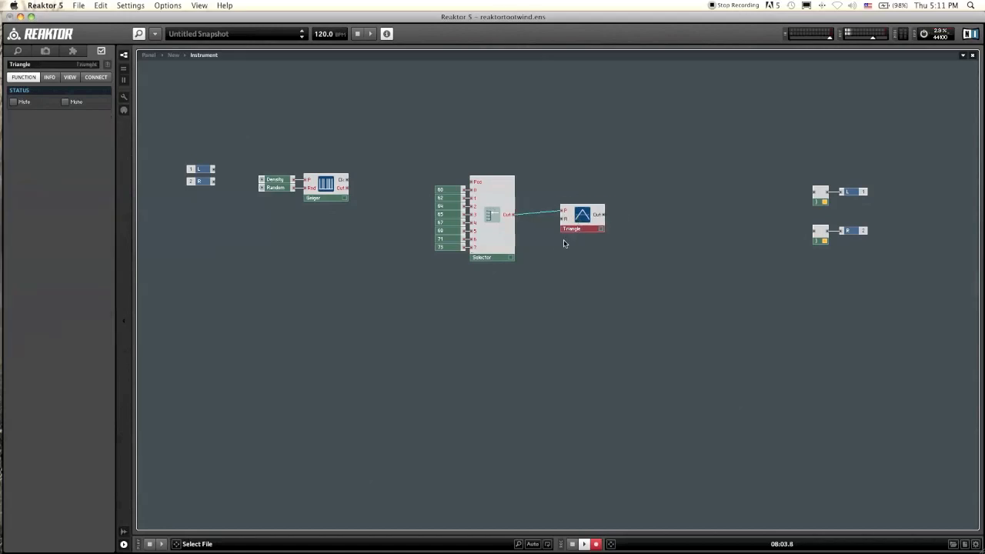
pyautogui.click(556, 244)
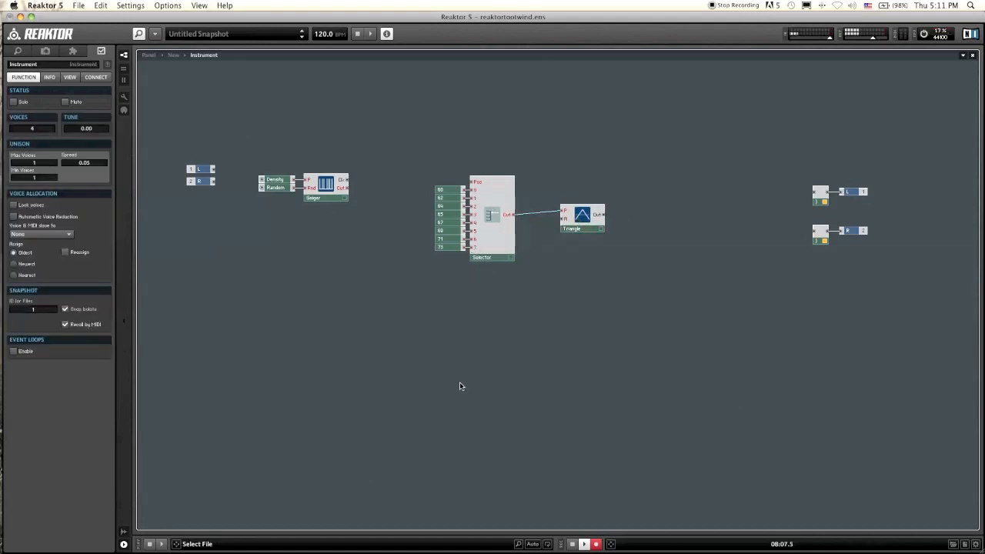
pyautogui.moveTo(596, 337); pyautogui.dragTo(462, 164)
pyautogui.moveTo(498, 260); pyautogui.dragTo(566, 264)
pyautogui.moveTo(653, 312); pyautogui.dragTo(431, 160)
pyautogui.moveTo(484, 244); pyautogui.dragTo(552, 244)
pyautogui.click(477, 268)
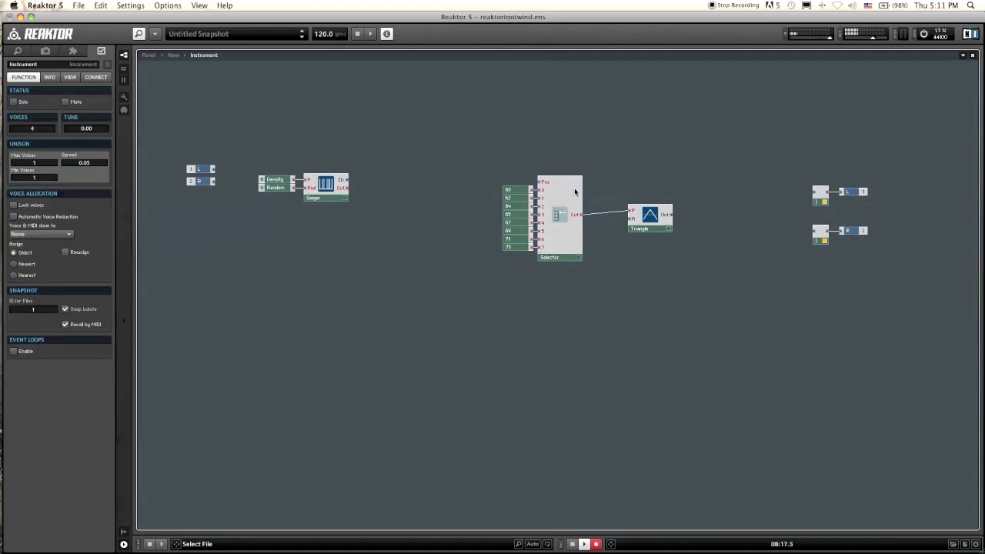
# Step: Insert a Randomizer event-processing module between the Geiger and the Selector
pyautogui.rightClick(392, 189)
pyautogui.moveTo(394, 192)
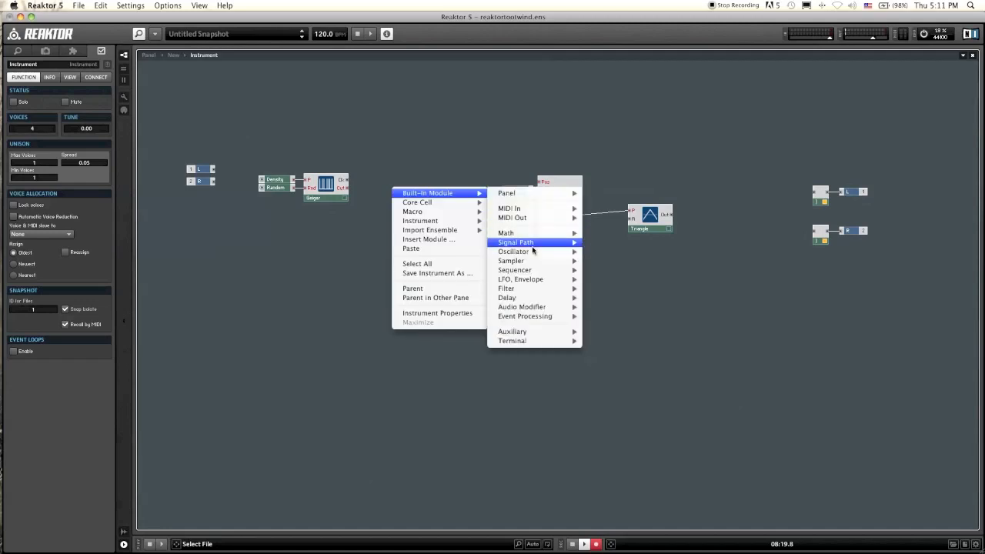
pyautogui.moveTo(549, 320)
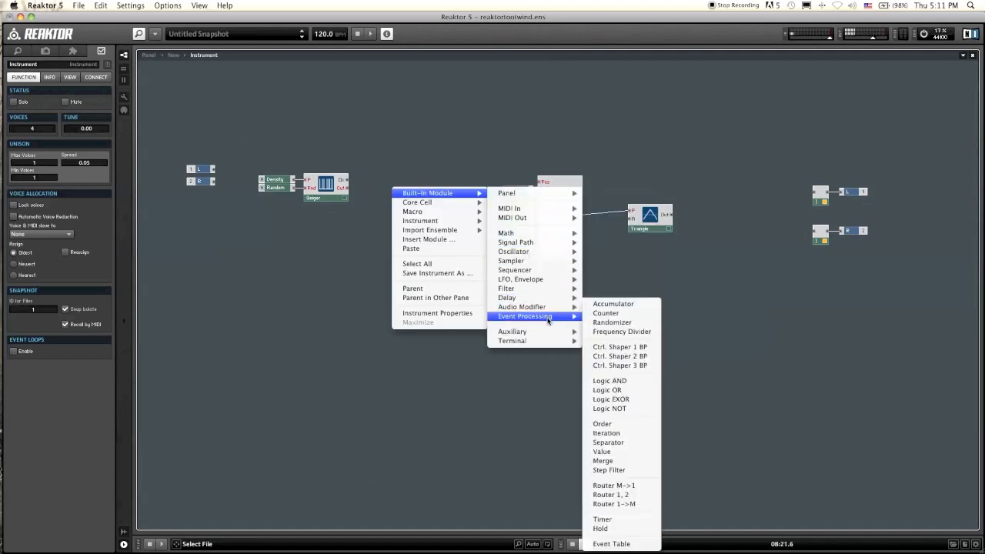
pyautogui.click(616, 322)
pyautogui.click(404, 185)
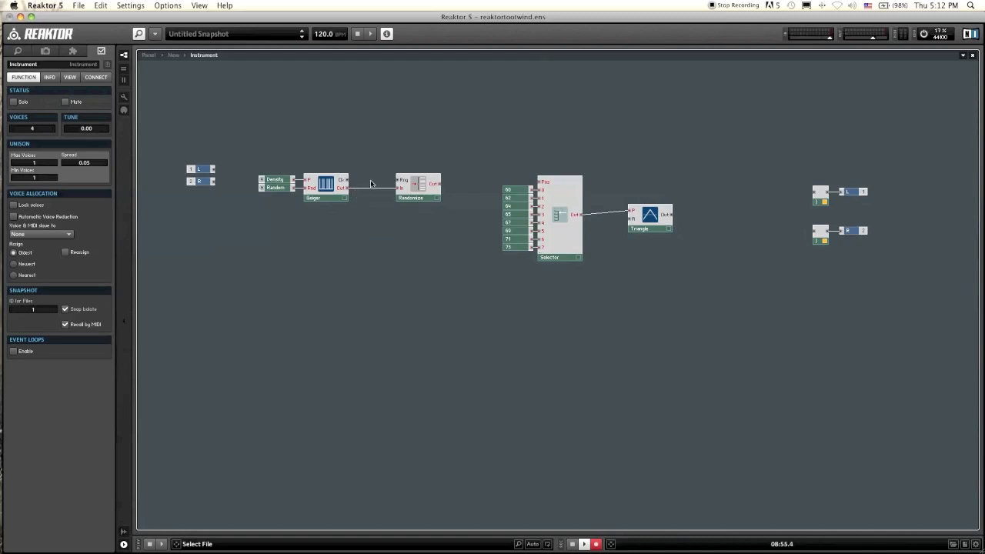
# Step: Connect the Geiger's Out to the Randomizer's input and adjust the Randomizer's position
pyautogui.moveTo(368, 190); pyautogui.dragTo(397, 188)
pyautogui.moveTo(414, 185); pyautogui.dragTo(408, 185)
pyautogui.click(429, 257)
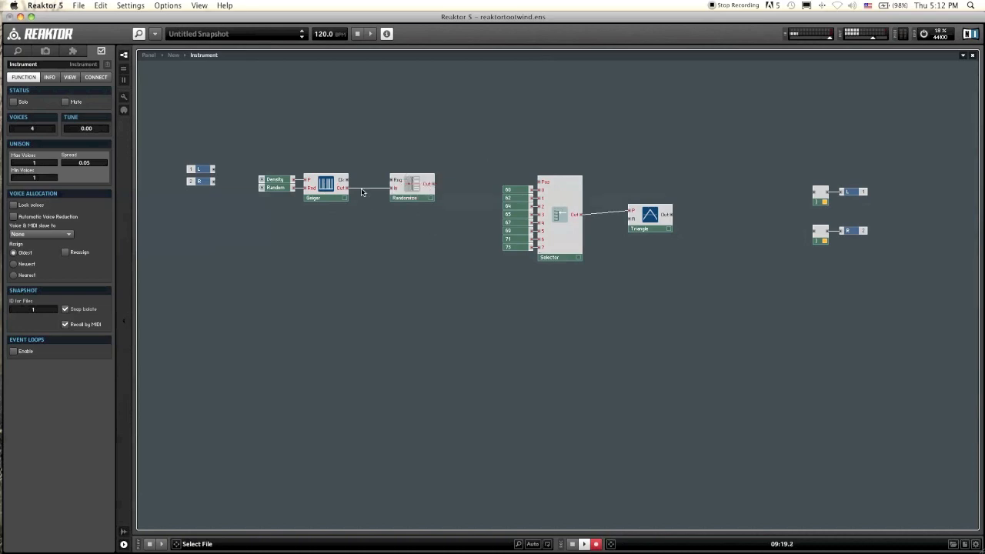
pyautogui.moveTo(373, 190); pyautogui.dragTo(395, 191)
pyautogui.moveTo(412, 180)
pyautogui.moveTo(412, 189); pyautogui.dragTo(415, 189)
pyautogui.click(416, 220)
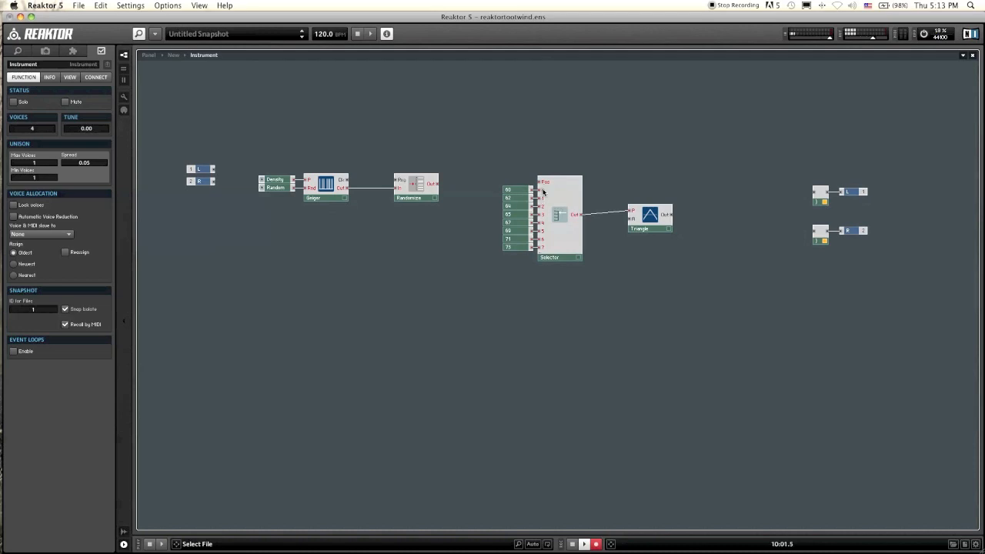
pyautogui.moveTo(503, 278); pyautogui.dragTo(493, 290)
pyautogui.click(493, 290)
# Step: Create a constant on the Randomizer's Rng input and position it
pyautogui.rightClick(400, 186)
pyautogui.rightClick(400, 183)
pyautogui.rightClick(396, 185)
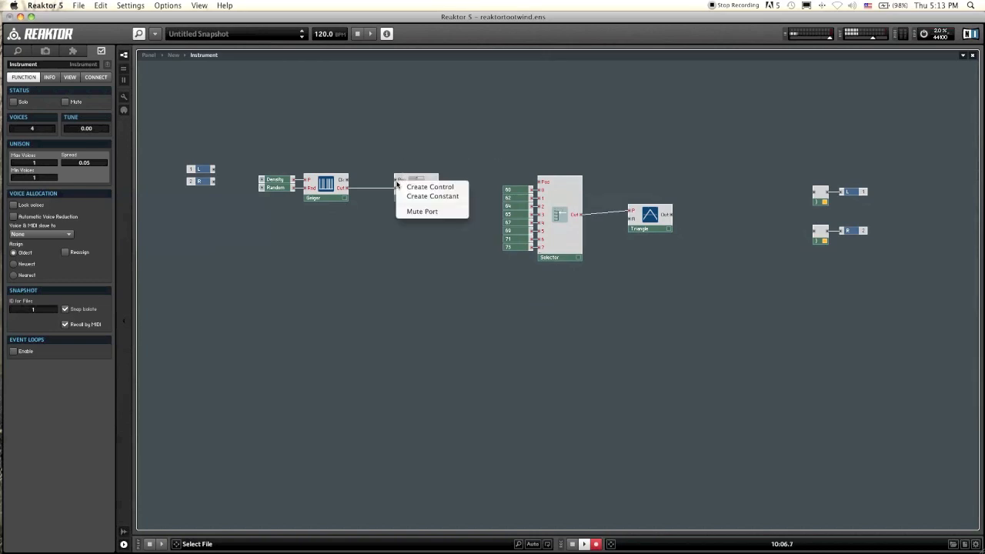
pyautogui.click(415, 196)
pyautogui.moveTo(365, 176); pyautogui.dragTo(382, 158)
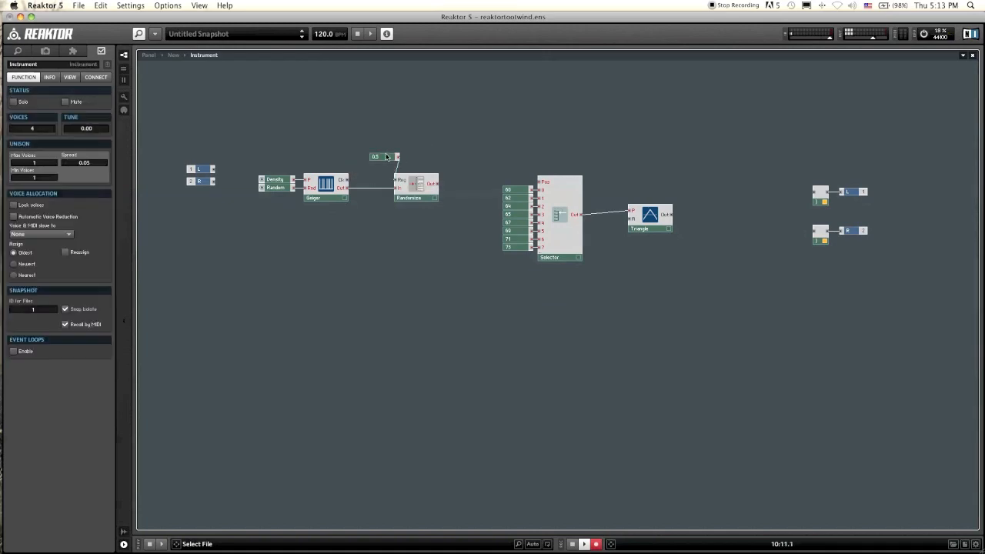
pyautogui.click(387, 156)
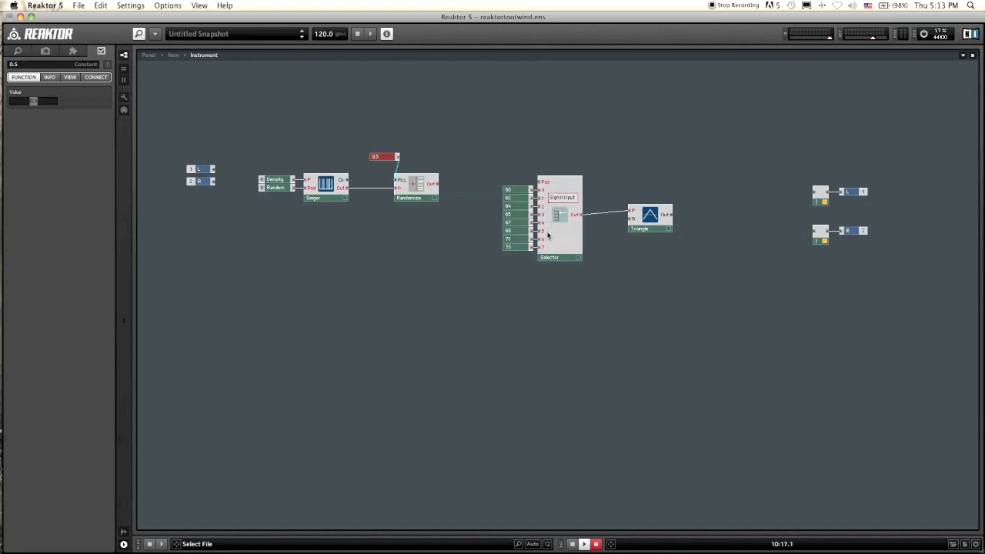
# Step: Set the Randomizer's range constant to 8 and move it between the Geiger and Randomizer
pyautogui.click(350, 135)
pyautogui.click(374, 157)
pyautogui.doubleClick(34, 101)
pyautogui.click(68, 107)
pyautogui.write('1')
pyautogui.click(372, 168)
pyautogui.click(376, 161)
pyautogui.moveTo(376, 162); pyautogui.dragTo(365, 183)
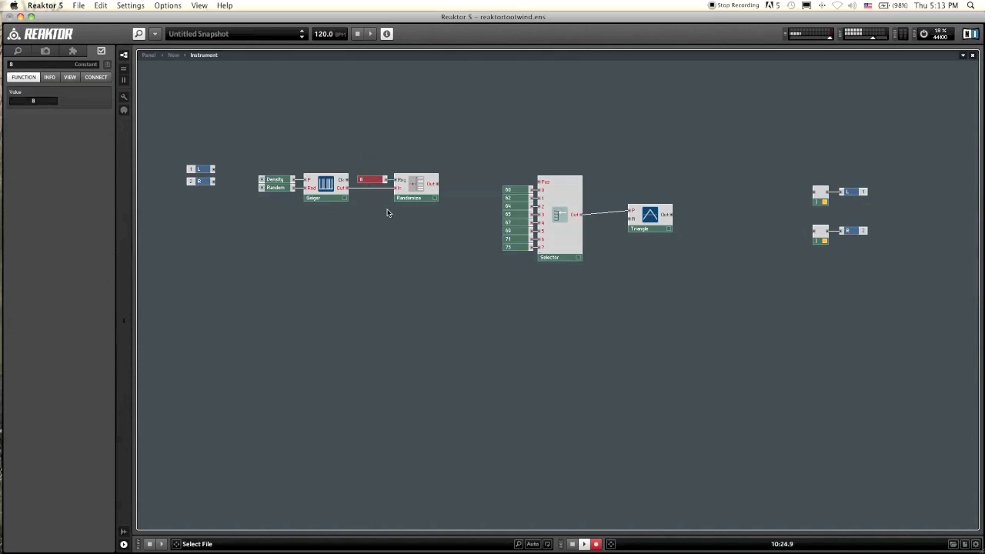
pyautogui.click(442, 213)
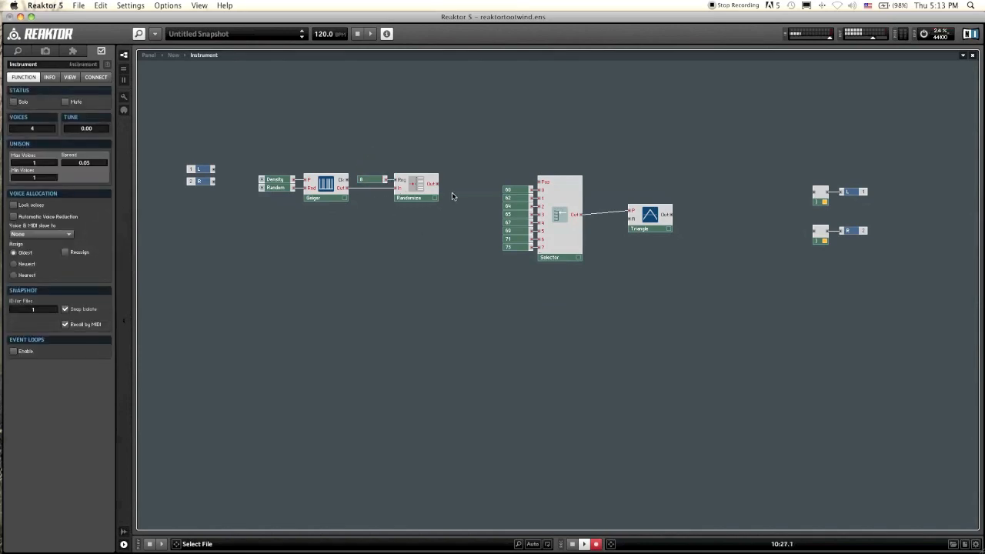
# Step: Insert a Rectify |x| math module after the Randomizer
pyautogui.rightClick(453, 184)
pyautogui.moveTo(465, 189)
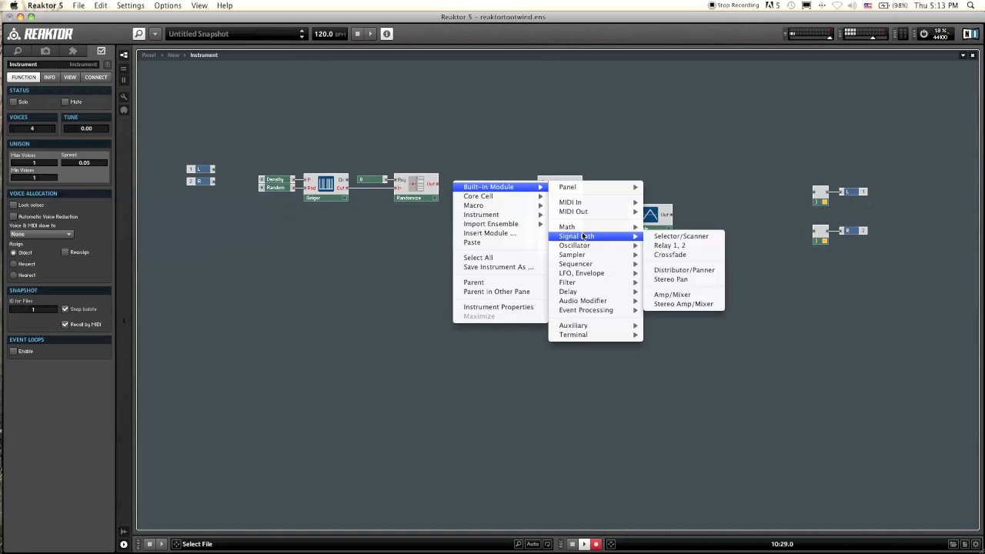
pyautogui.moveTo(580, 231)
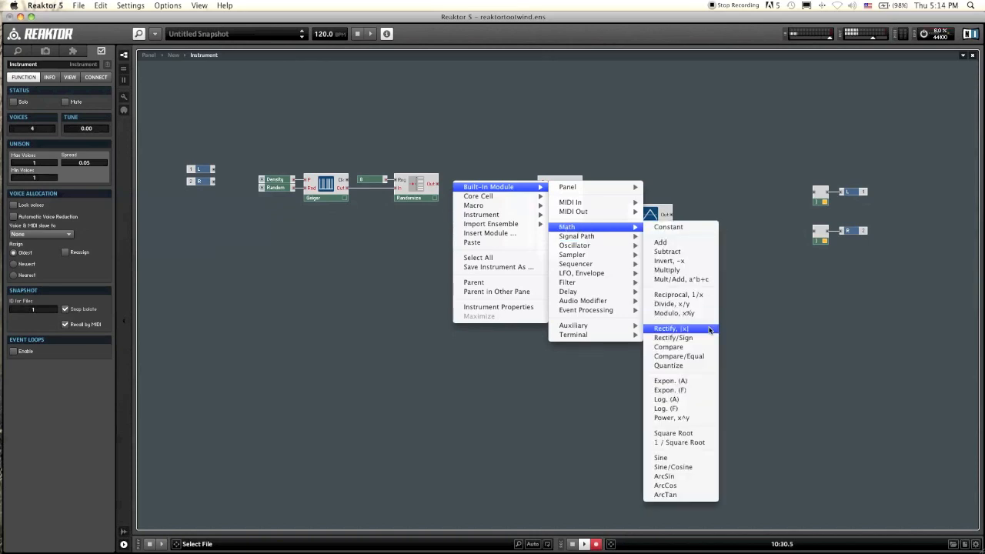
pyautogui.click(709, 329)
pyautogui.moveTo(465, 191); pyautogui.dragTo(461, 188)
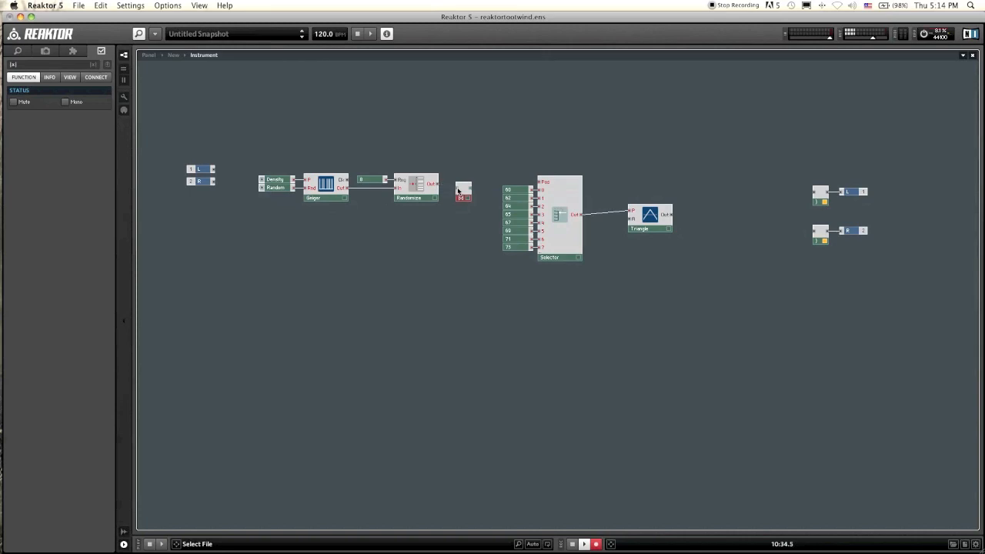
# Step: Wire the Randomizer's Out through the Rectify module into the Selector's Pos input
pyautogui.click(460, 204)
pyautogui.moveTo(462, 199); pyautogui.dragTo(543, 184)
pyautogui.click(483, 198)
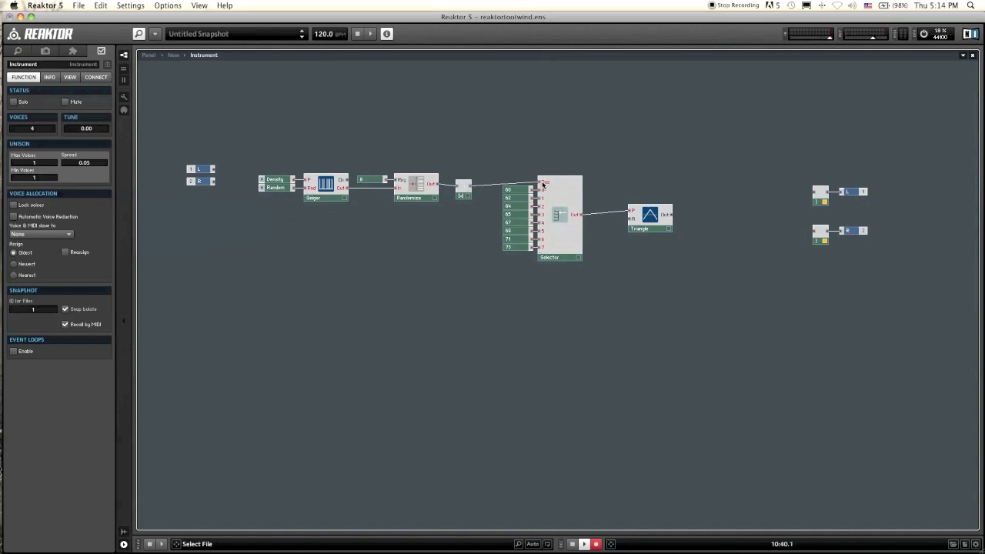
pyautogui.click(464, 197)
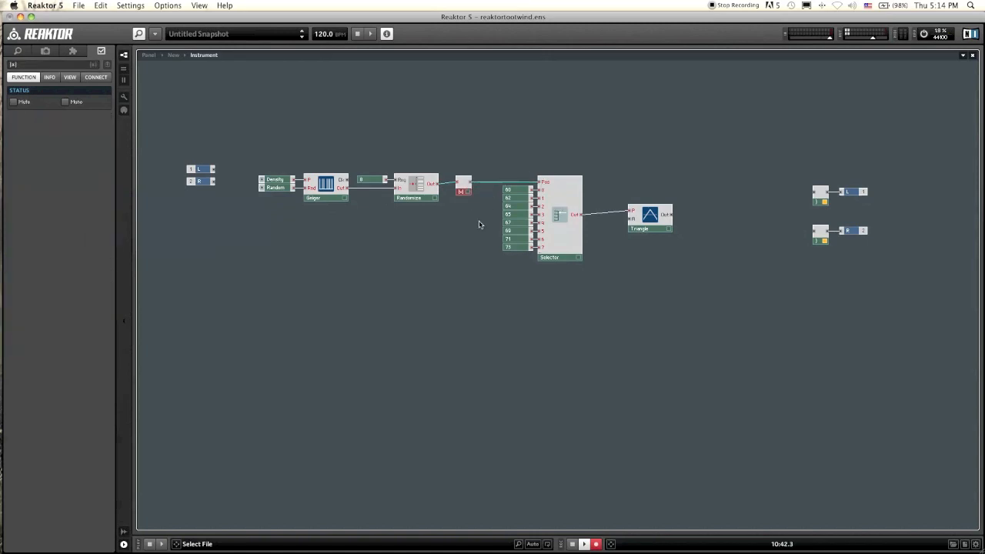
# Step: Select the Geiger chain modules and nudge them into alignment, adjusting the Triangle's position
pyautogui.click(480, 222)
pyautogui.moveTo(253, 147); pyautogui.dragTo(469, 215)
pyautogui.click(436, 298)
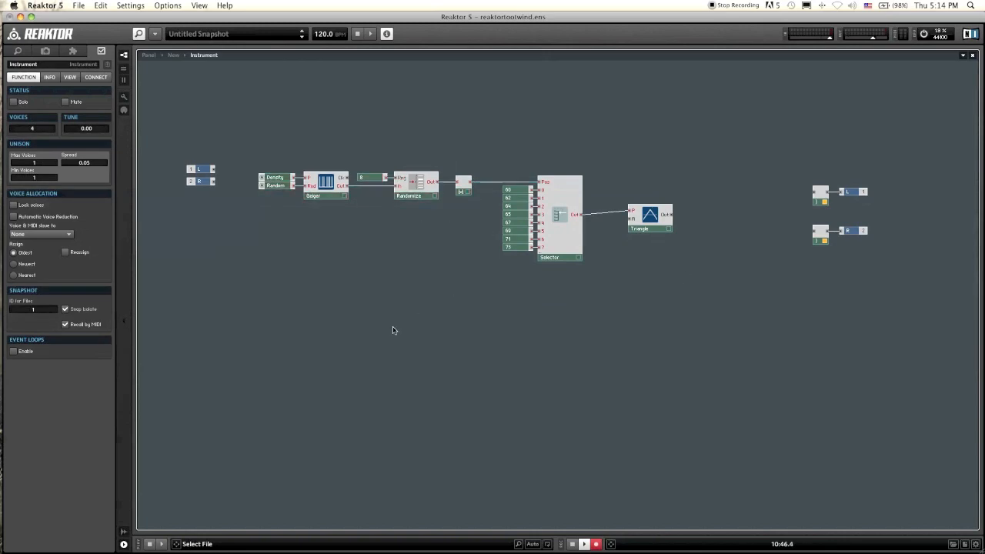
pyautogui.moveTo(654, 218); pyautogui.dragTo(650, 222)
# Step: Insert an AR envelope module below the chain and wire the Geiger's Out into its Trig input
pyautogui.click(391, 325)
pyautogui.rightClick(391, 324)
pyautogui.moveTo(442, 327)
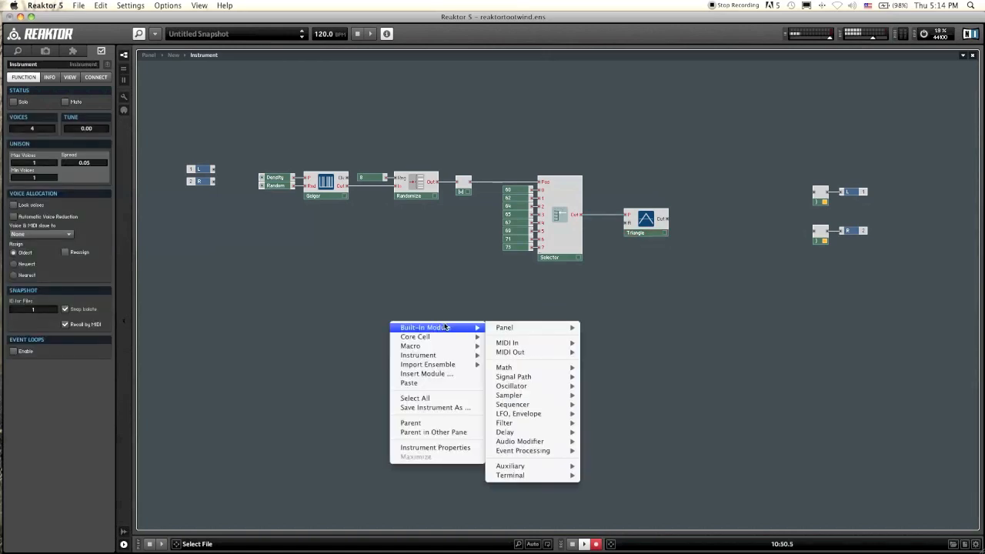
pyautogui.moveTo(527, 416)
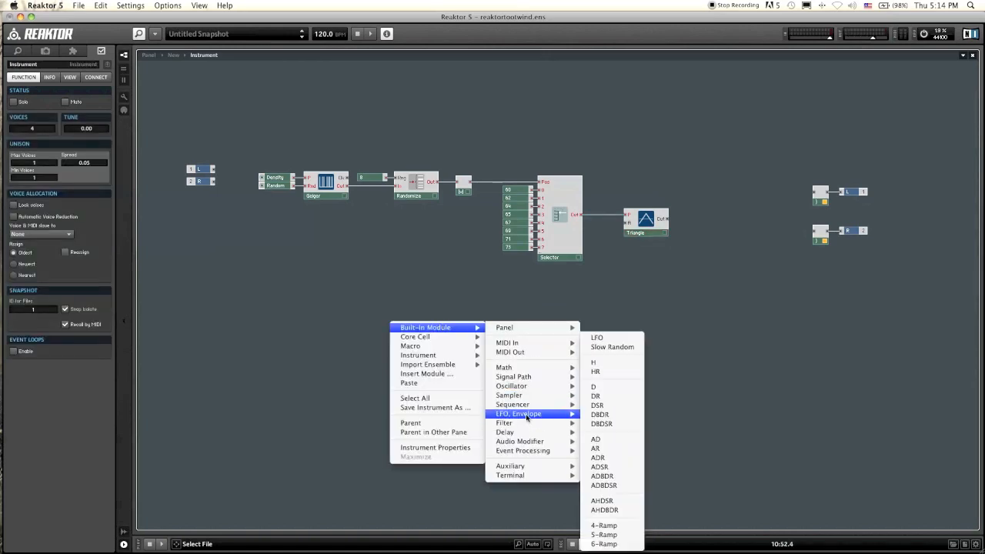
pyautogui.click(607, 440)
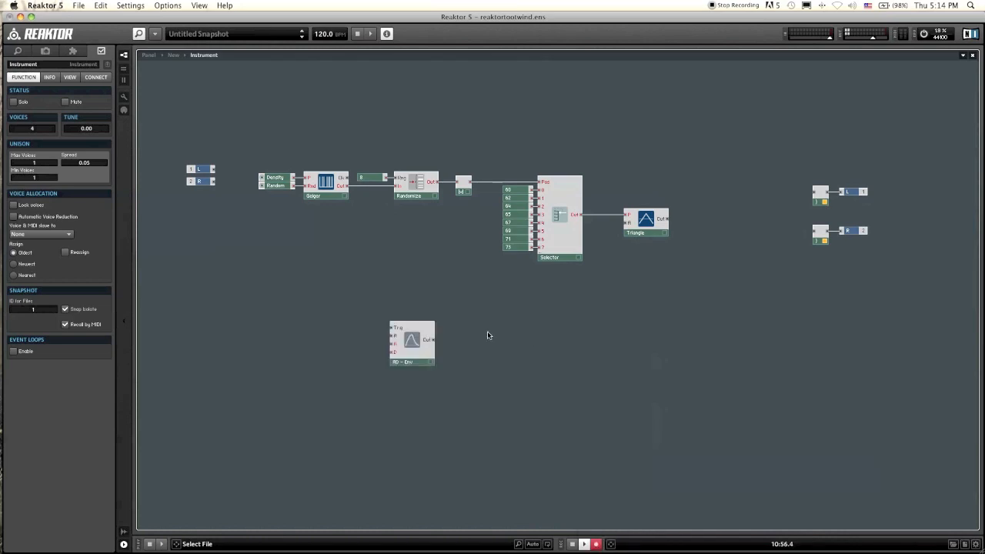
pyautogui.moveTo(427, 343); pyautogui.dragTo(464, 361)
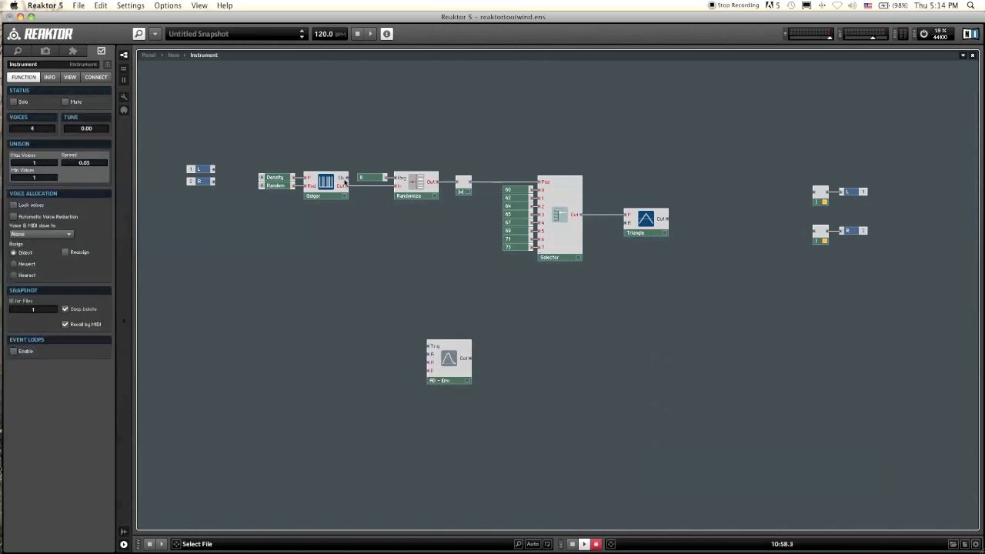
pyautogui.moveTo(348, 180); pyautogui.dragTo(431, 346)
pyautogui.rightClick(432, 354)
pyautogui.click(450, 371)
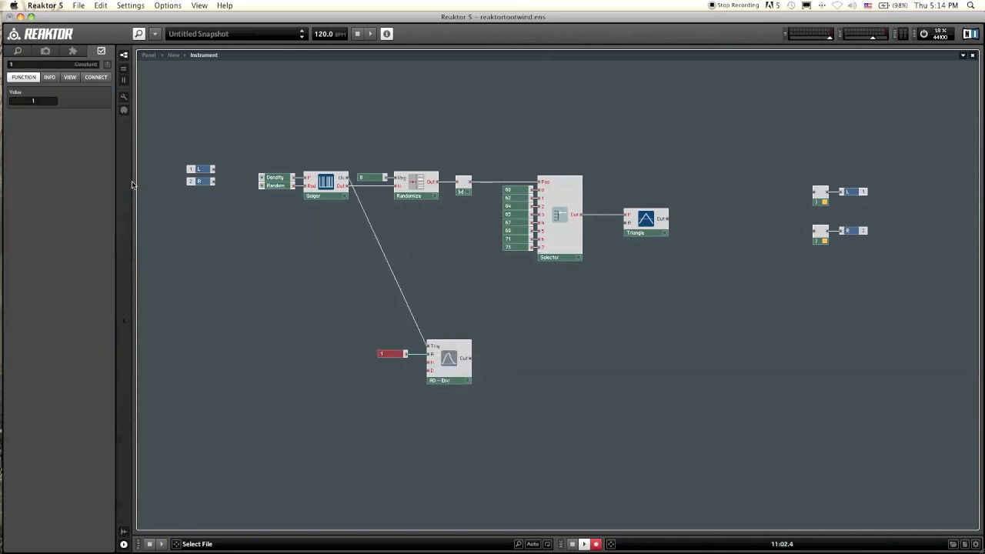
pyautogui.doubleClick(44, 101)
pyautogui.write('0.5')
pyautogui.press('Return')
pyautogui.moveTo(375, 406); pyautogui.dragTo(395, 346)
pyautogui.press('Delete')
# Step: Create Ampl, Attack and Decay controls on the AR envelope's inputs and wire its output to the Triangle's amplitude input
pyautogui.rightClick(425, 353)
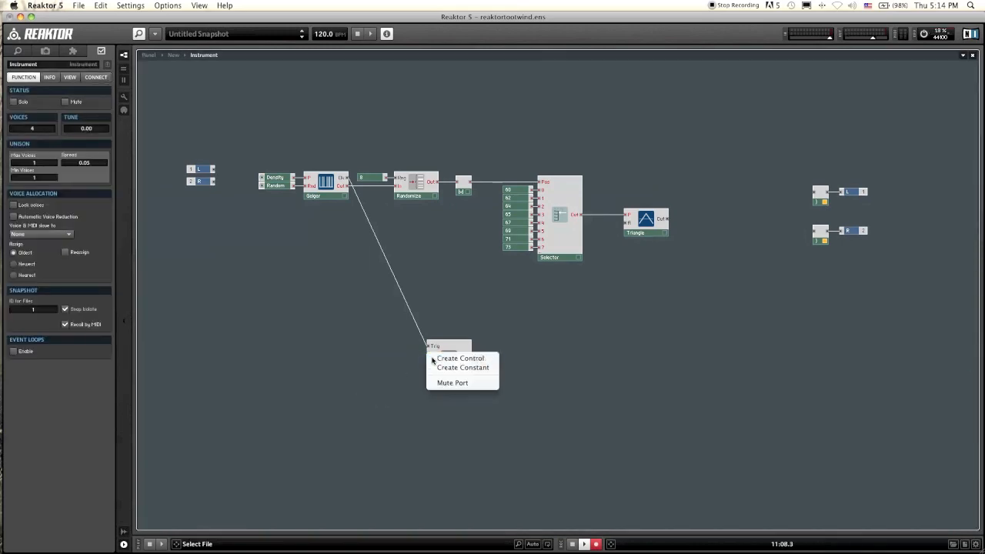
pyautogui.click(454, 357)
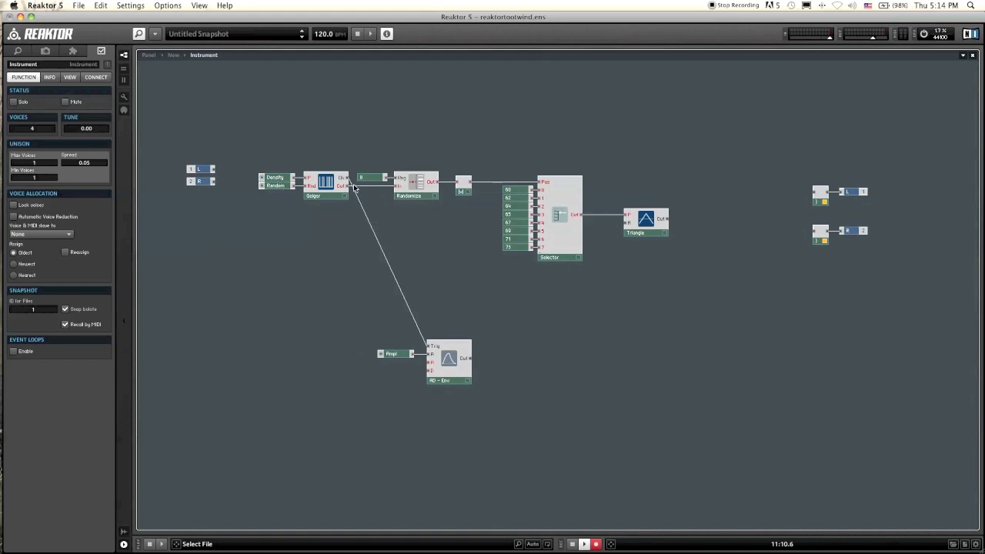
pyautogui.rightClick(433, 365)
pyautogui.click(436, 369)
pyautogui.rightClick(432, 368)
pyautogui.click(462, 373)
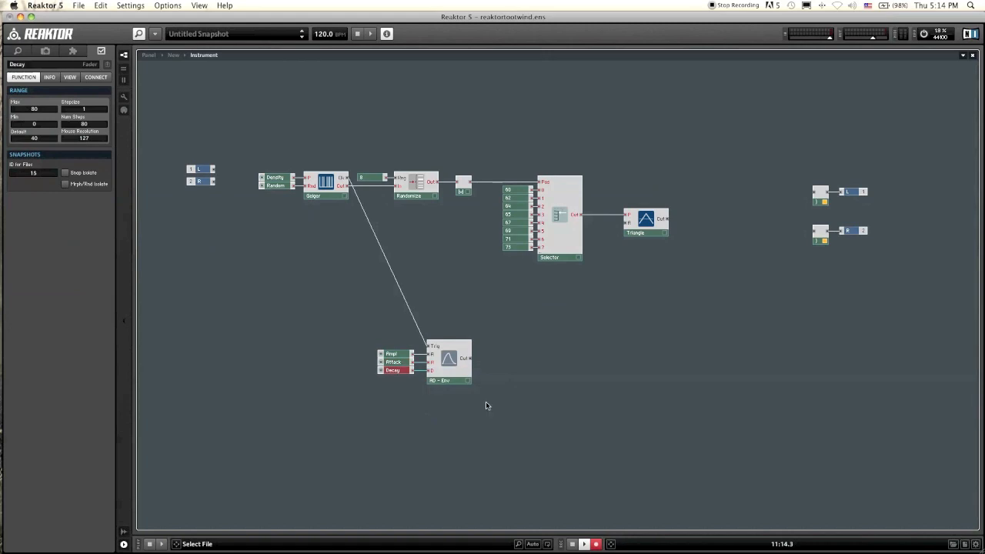
pyautogui.click(486, 405)
pyautogui.moveTo(470, 358); pyautogui.dragTo(633, 229)
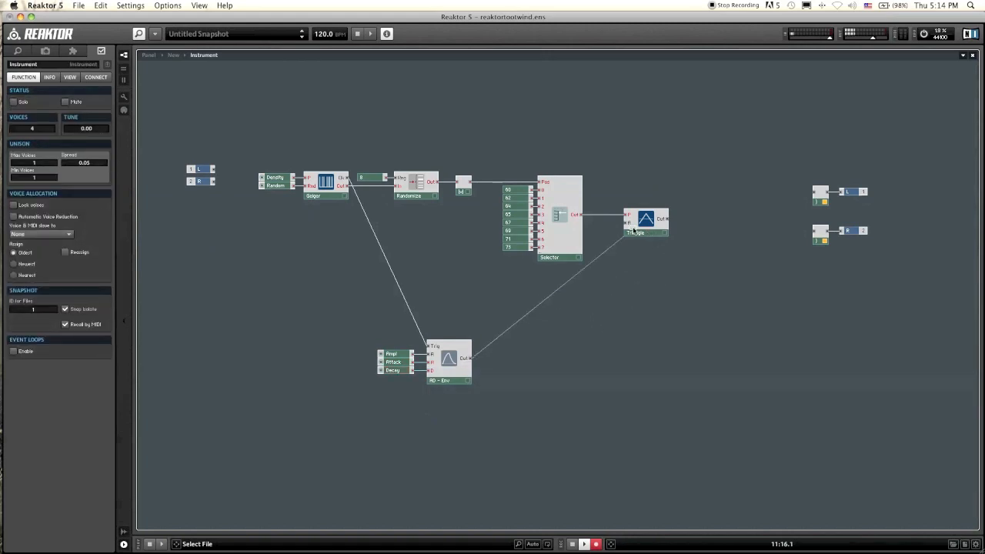
# Step: Rearrange the panel knobs, placing Ampl, Attack and Decay in a row and Random beside Density
pyautogui.click(148, 55)
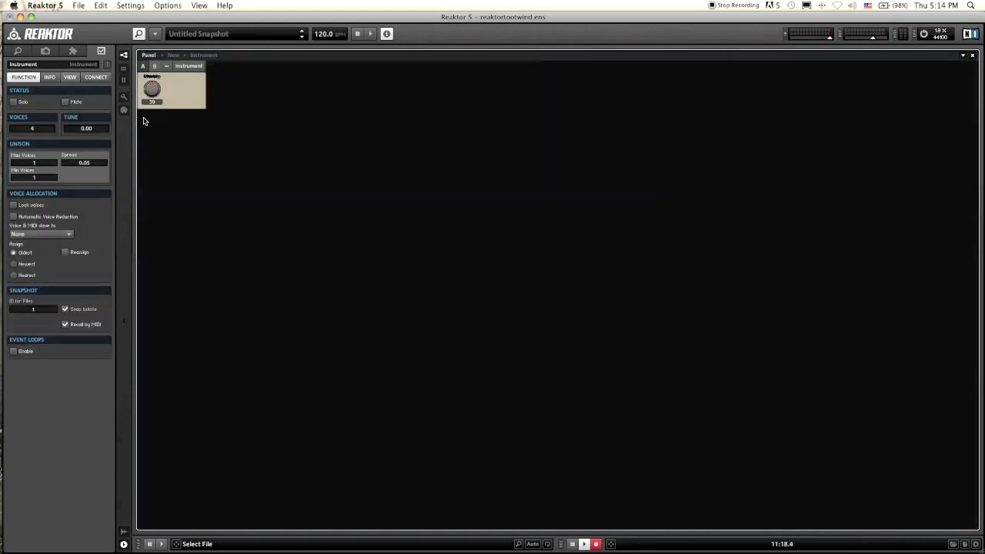
pyautogui.click(124, 96)
pyautogui.click(155, 89)
pyautogui.moveTo(155, 89); pyautogui.dragTo(313, 162)
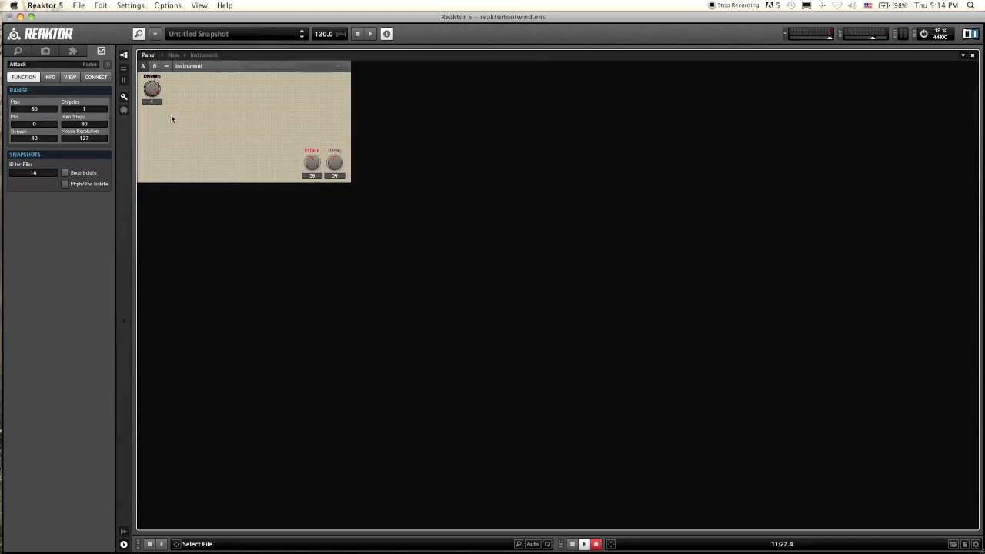
pyautogui.moveTo(160, 87); pyautogui.dragTo(287, 162)
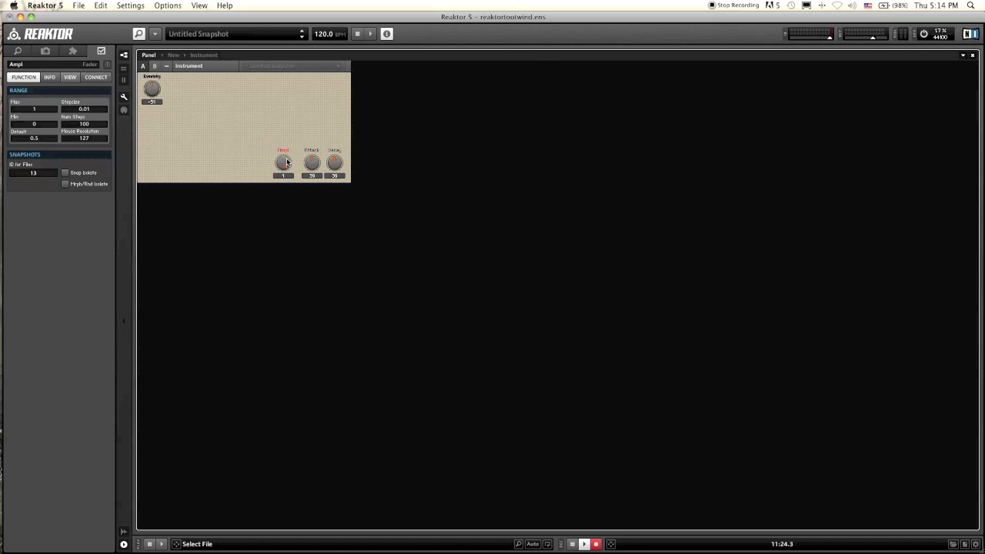
pyautogui.moveTo(153, 89); pyautogui.dragTo(180, 90)
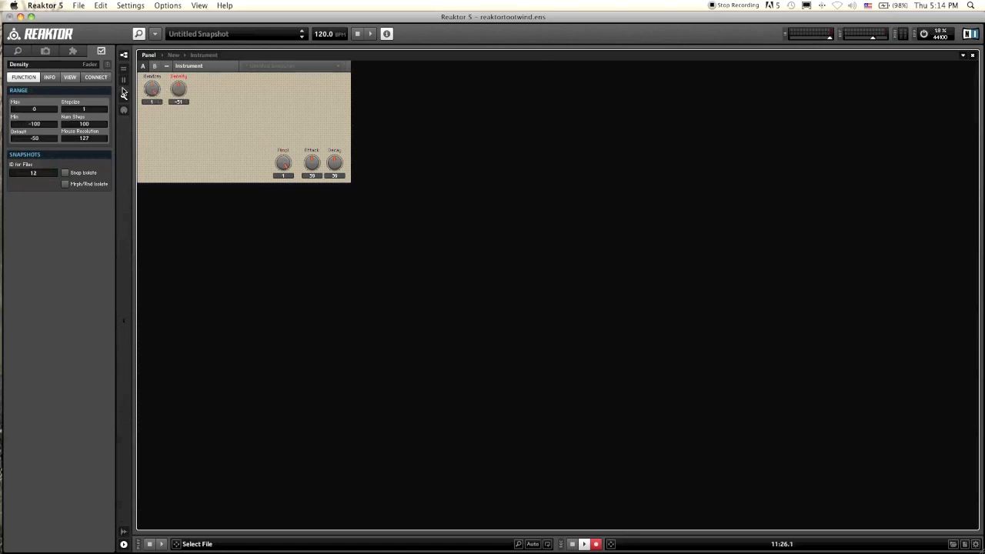
pyautogui.click(153, 90)
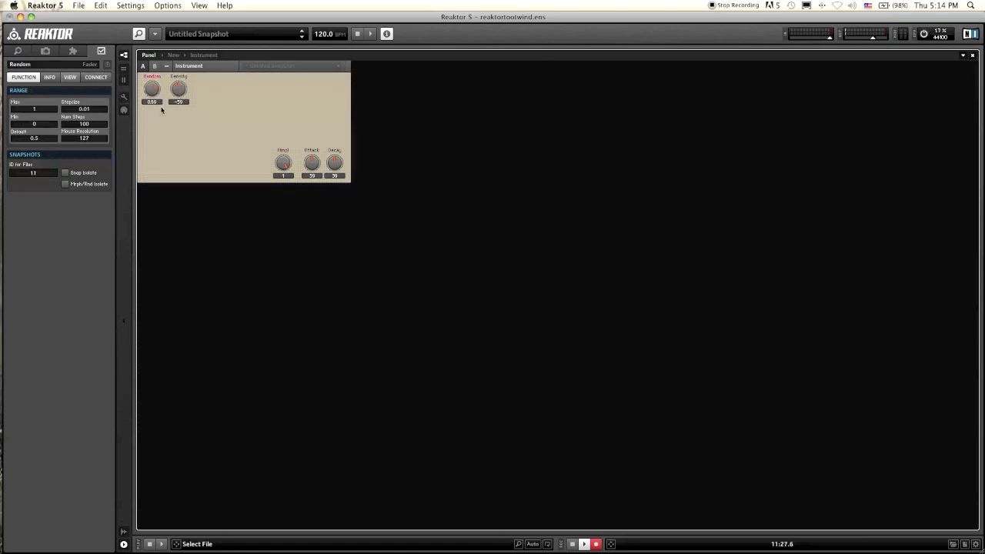
pyautogui.doubleClick(271, 151)
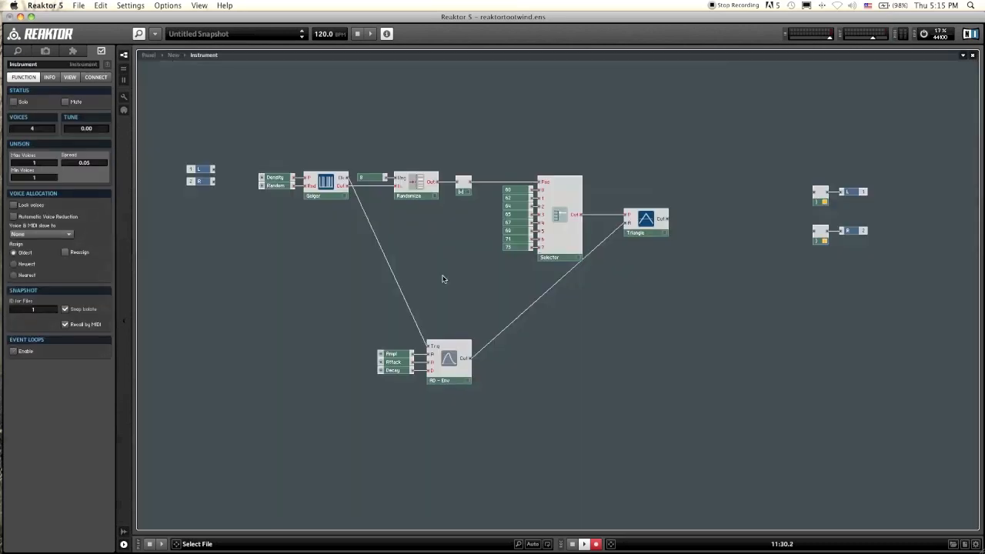
# Step: Wire the Triangle's output to both the L and R output channels
pyautogui.moveTo(667, 219); pyautogui.dragTo(814, 193)
pyautogui.moveTo(667, 219); pyautogui.dragTo(819, 230)
# Step: Adjust the Ampl and Attack knobs on the panel to audition the instrument
pyautogui.click(148, 55)
pyautogui.moveTo(275, 168); pyautogui.dragTo(290, 154)
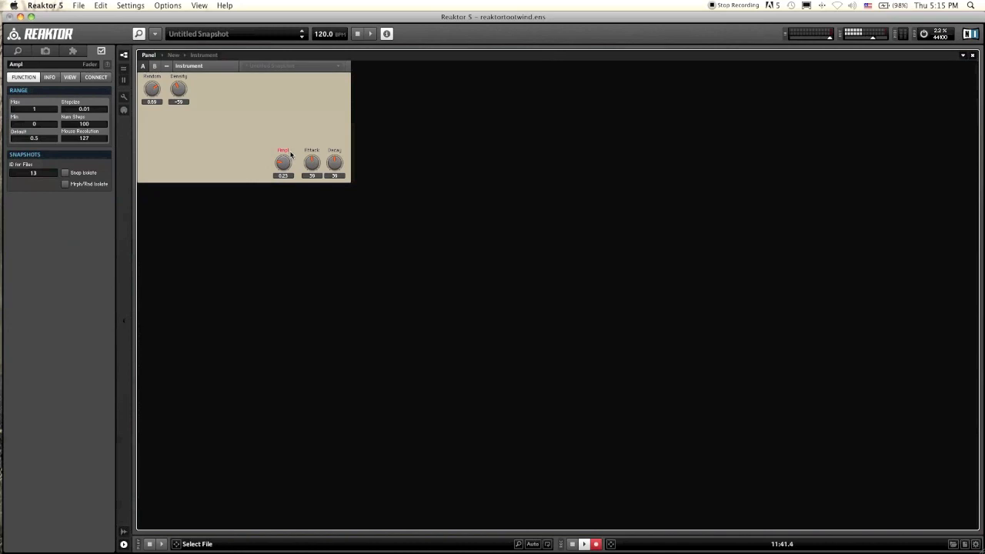
pyautogui.moveTo(312, 163); pyautogui.dragTo(314, 193)
pyautogui.moveTo(283, 163); pyautogui.dragTo(284, 209)
pyautogui.doubleClick(265, 162)
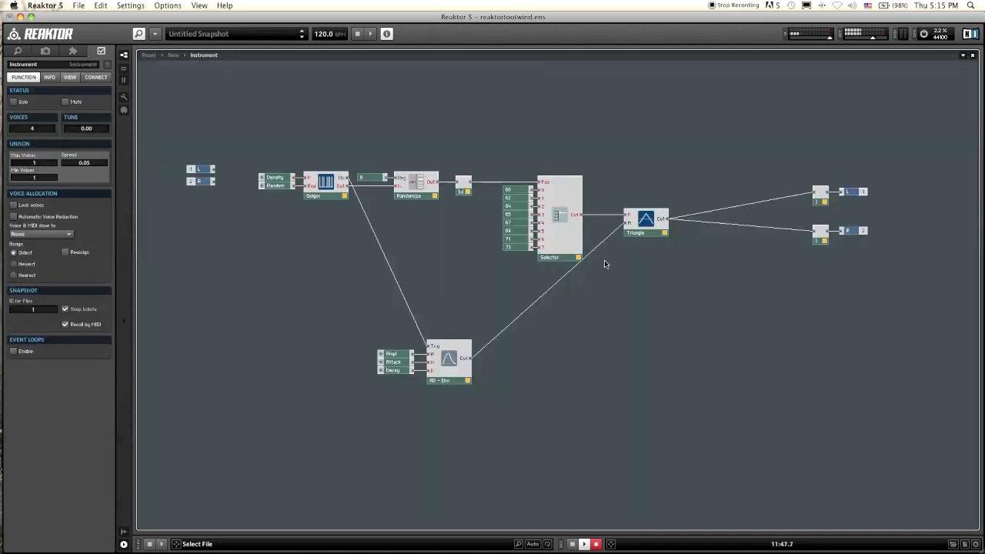
# Step: Examine the Selector module's properties
pyautogui.click(563, 260)
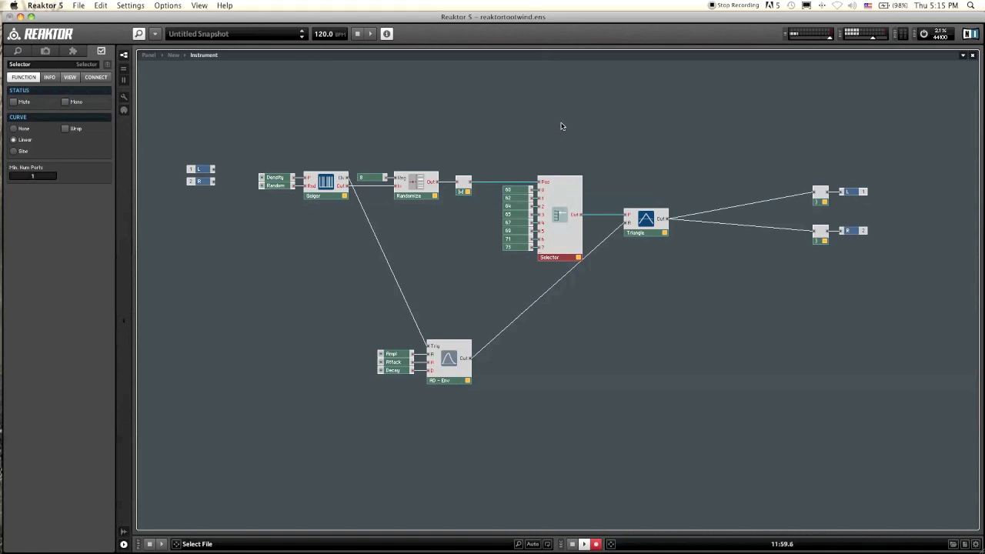
pyautogui.click(542, 164)
pyautogui.click(558, 244)
# Step: Raise the Ampl knob slightly on the panel
pyautogui.click(150, 55)
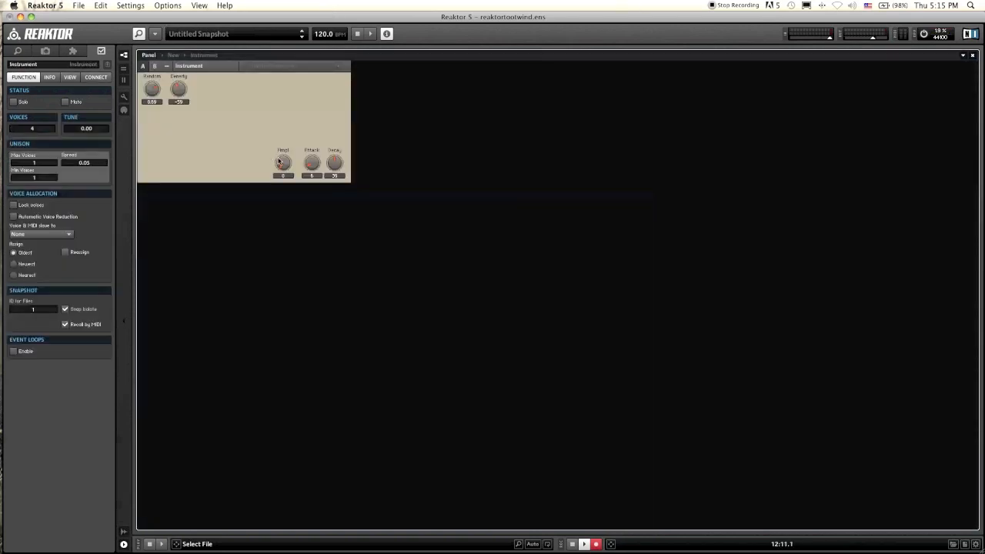
pyautogui.moveTo(279, 162); pyautogui.dragTo(285, 155)
pyautogui.doubleClick(251, 168)
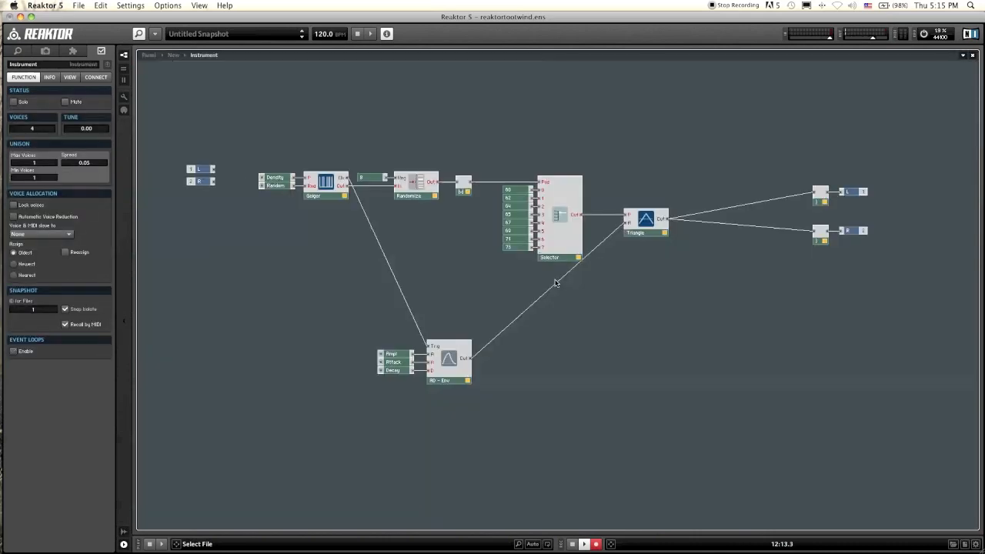
# Step: Try the Selector's Linear curve mode and settle on the None curve mode
pyautogui.click(559, 254)
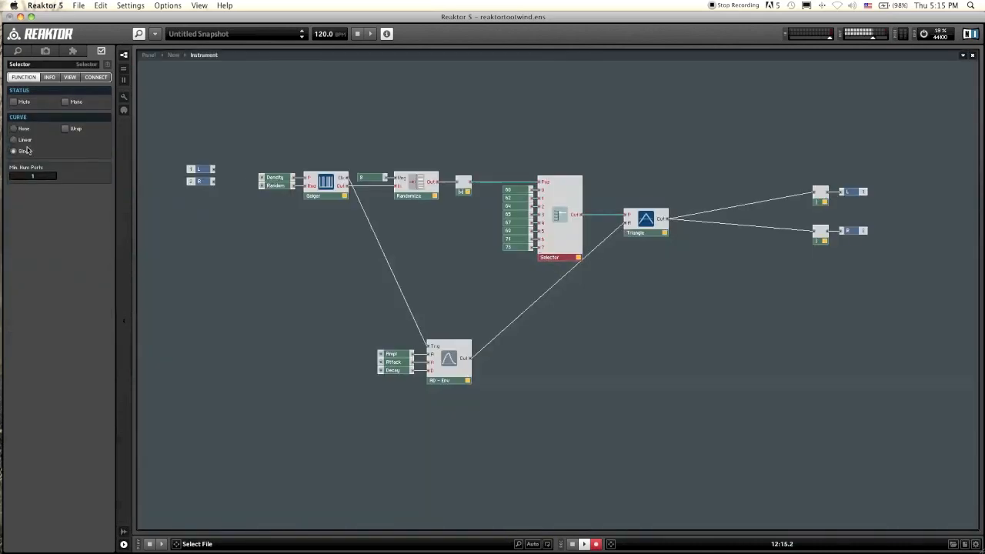
pyautogui.click(22, 141)
pyautogui.click(516, 190)
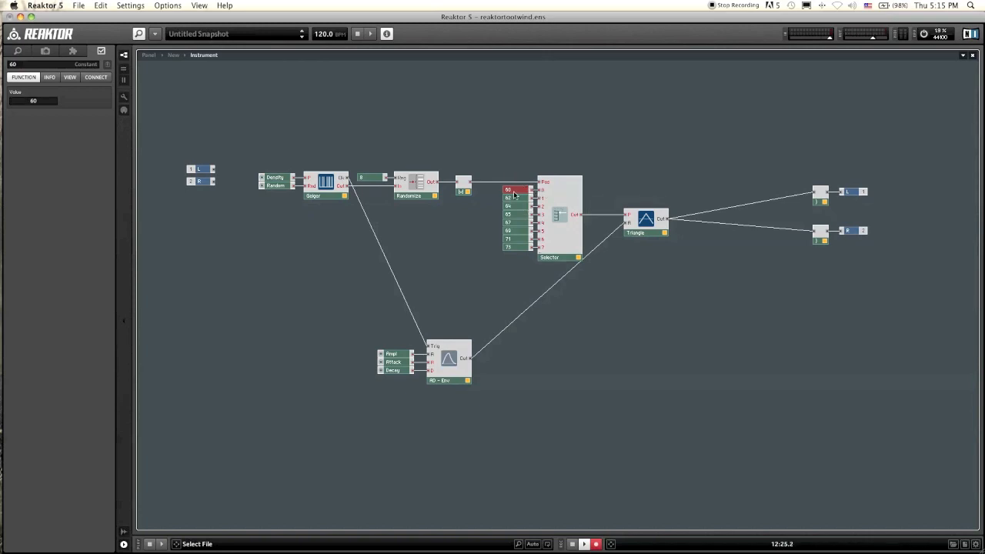
pyautogui.click(593, 153)
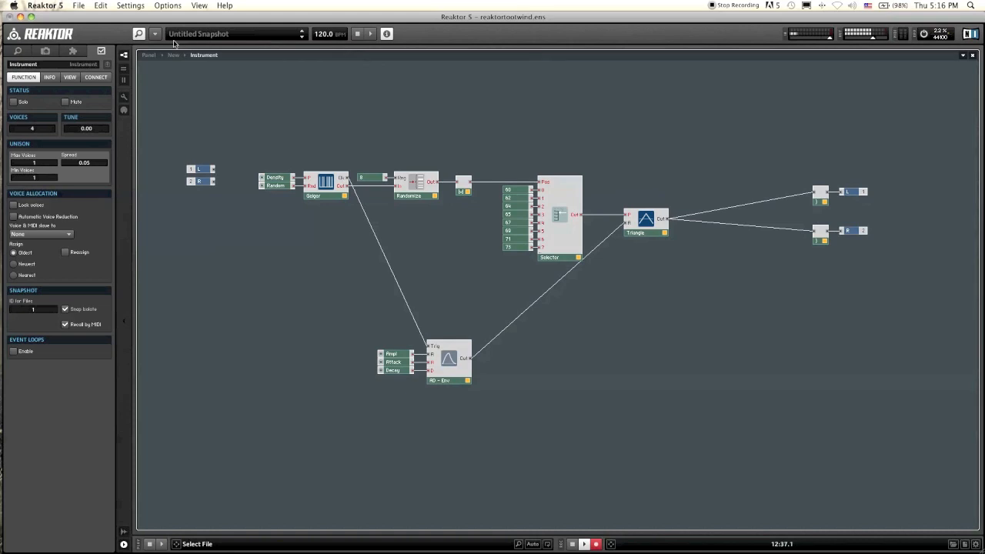
pyautogui.click(569, 252)
pyautogui.click(15, 128)
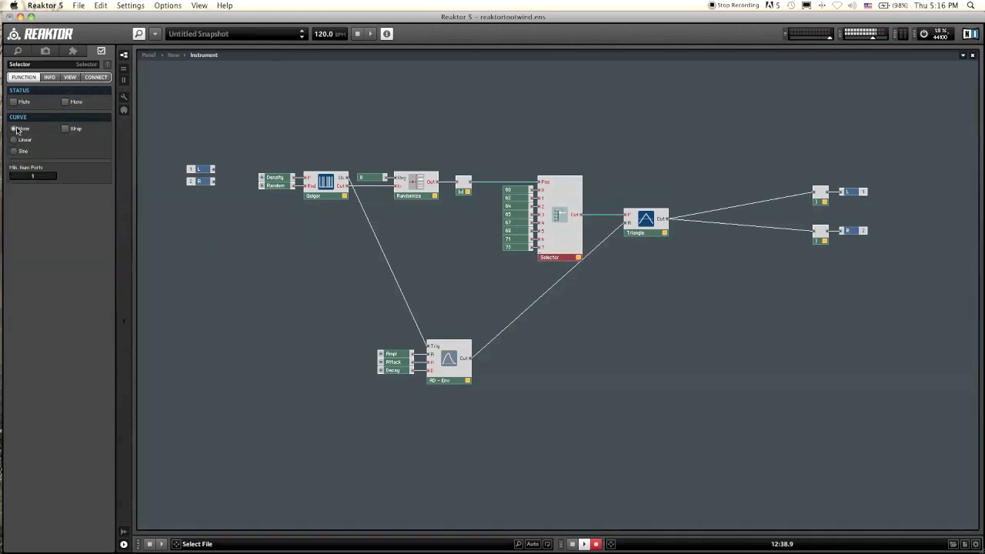
# Step: Tweak the panel's Decay, Ampl, Random and Density knobs, setting Random to 0 and Density to -100
pyautogui.click(150, 57)
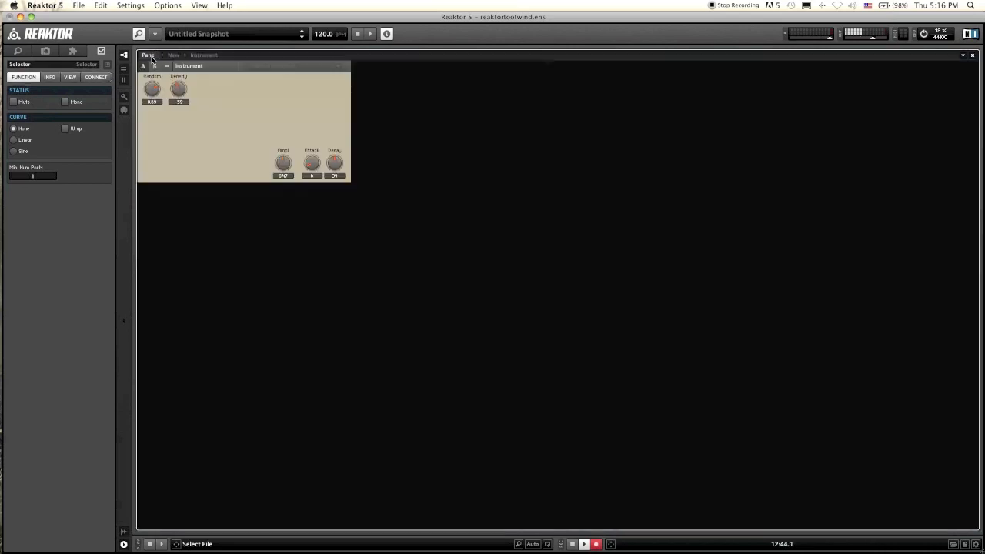
pyautogui.moveTo(333, 162); pyautogui.dragTo(334, 155)
pyautogui.click(282, 164)
pyautogui.moveTo(153, 89); pyautogui.dragTo(158, 112)
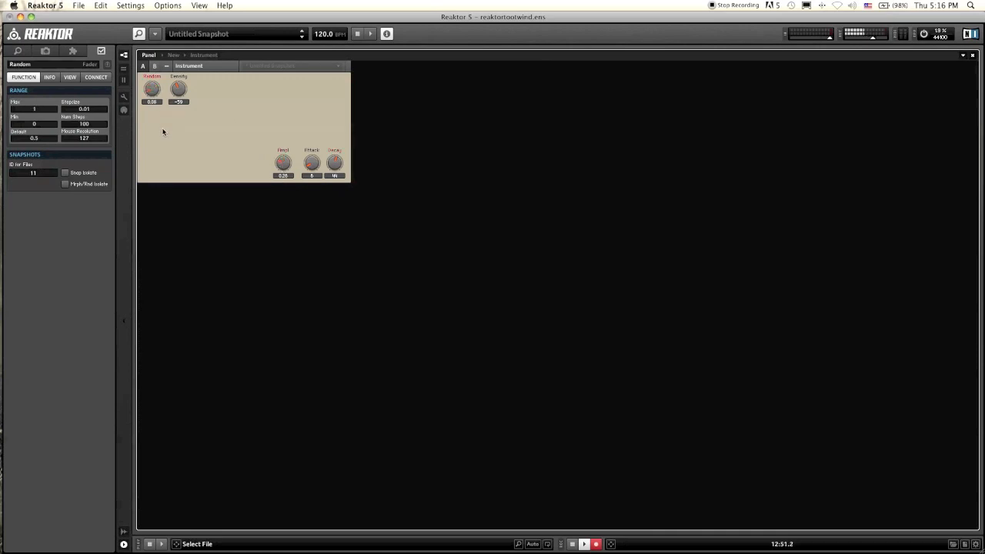
pyautogui.moveTo(154, 89); pyautogui.dragTo(186, 104)
pyautogui.moveTo(189, 105); pyautogui.dragTo(202, 50)
pyautogui.moveTo(174, 91); pyautogui.dragTo(183, 100)
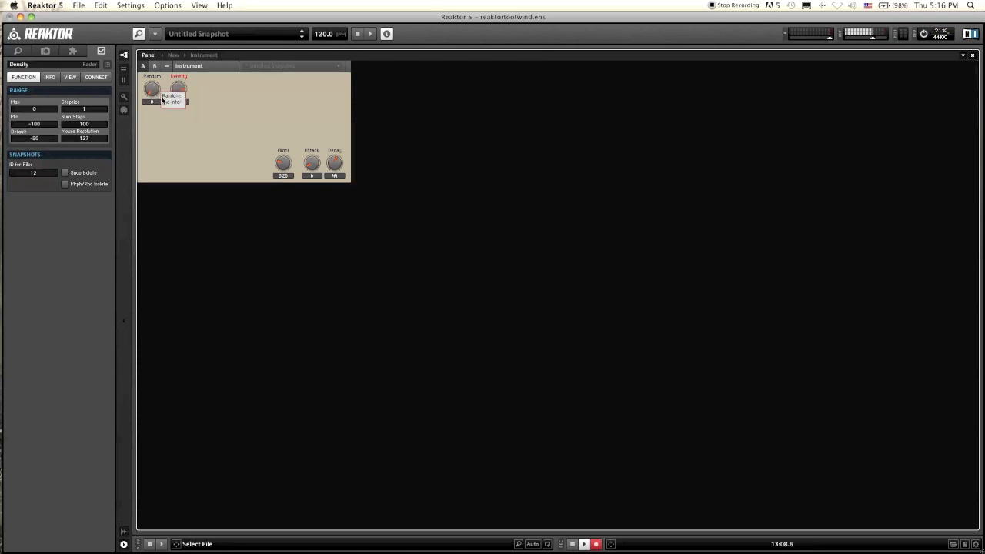
pyautogui.moveTo(182, 86); pyautogui.dragTo(187, 135)
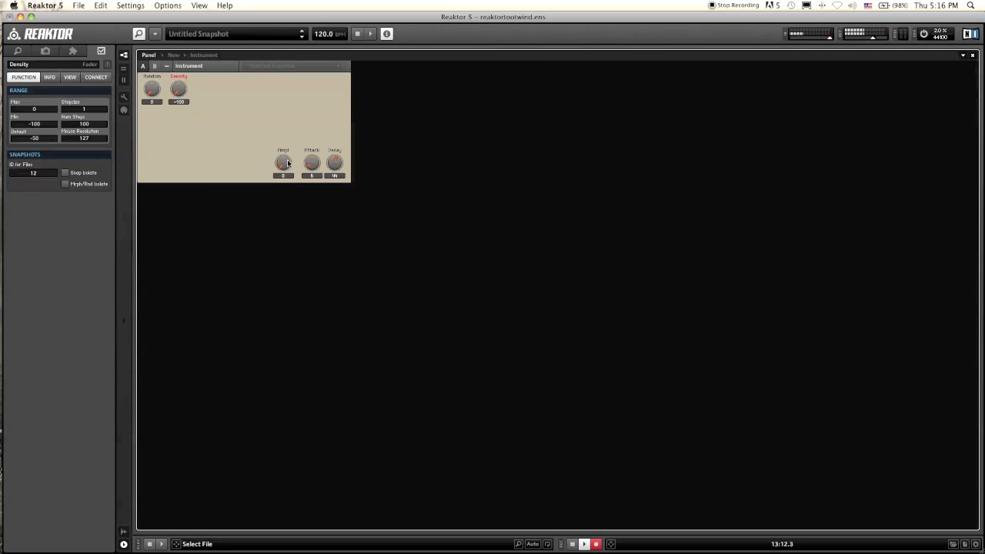
pyautogui.doubleClick(240, 129)
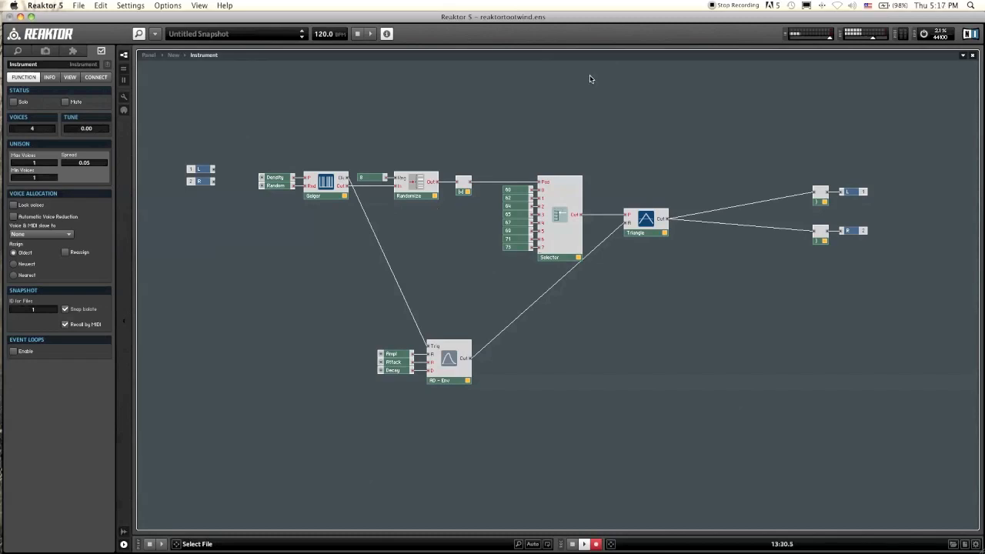
pyautogui.moveTo(566, 263)
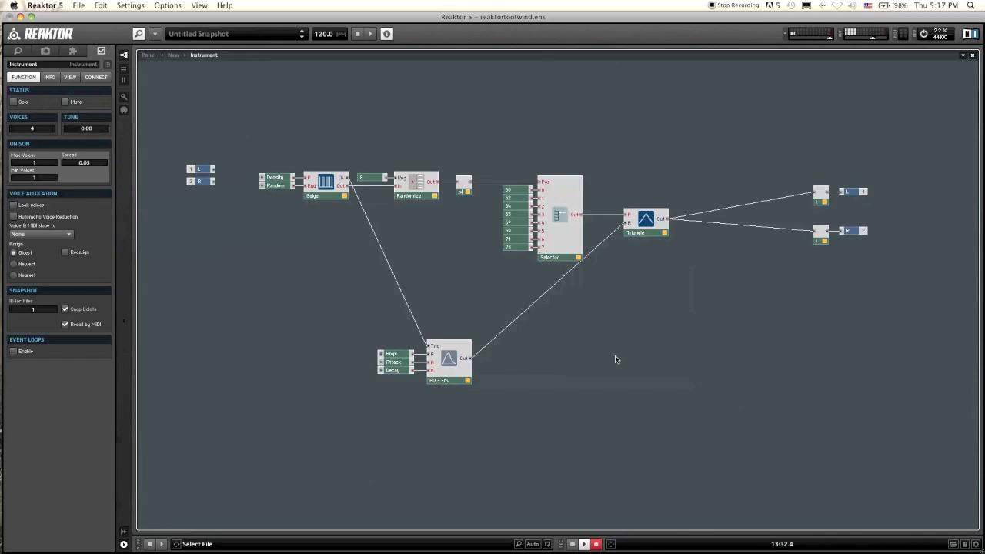